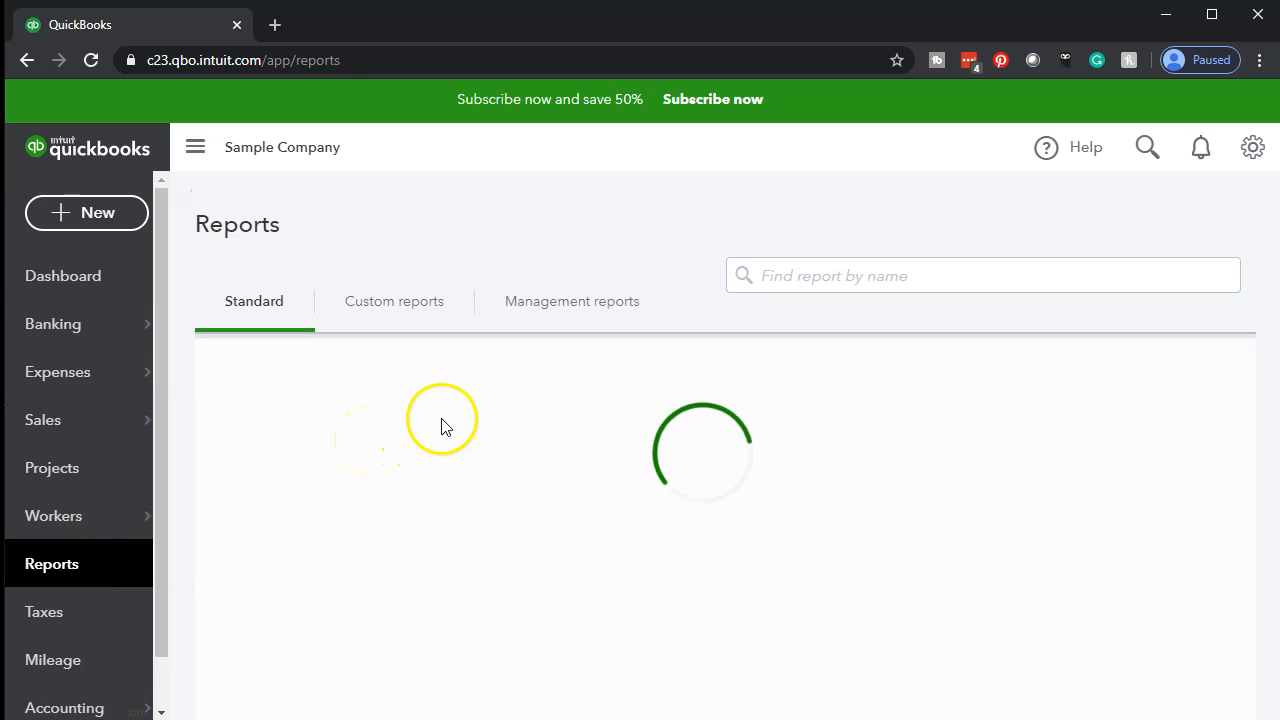
Open the Balance Sheet report from the standard reports.
left_click(362, 505)
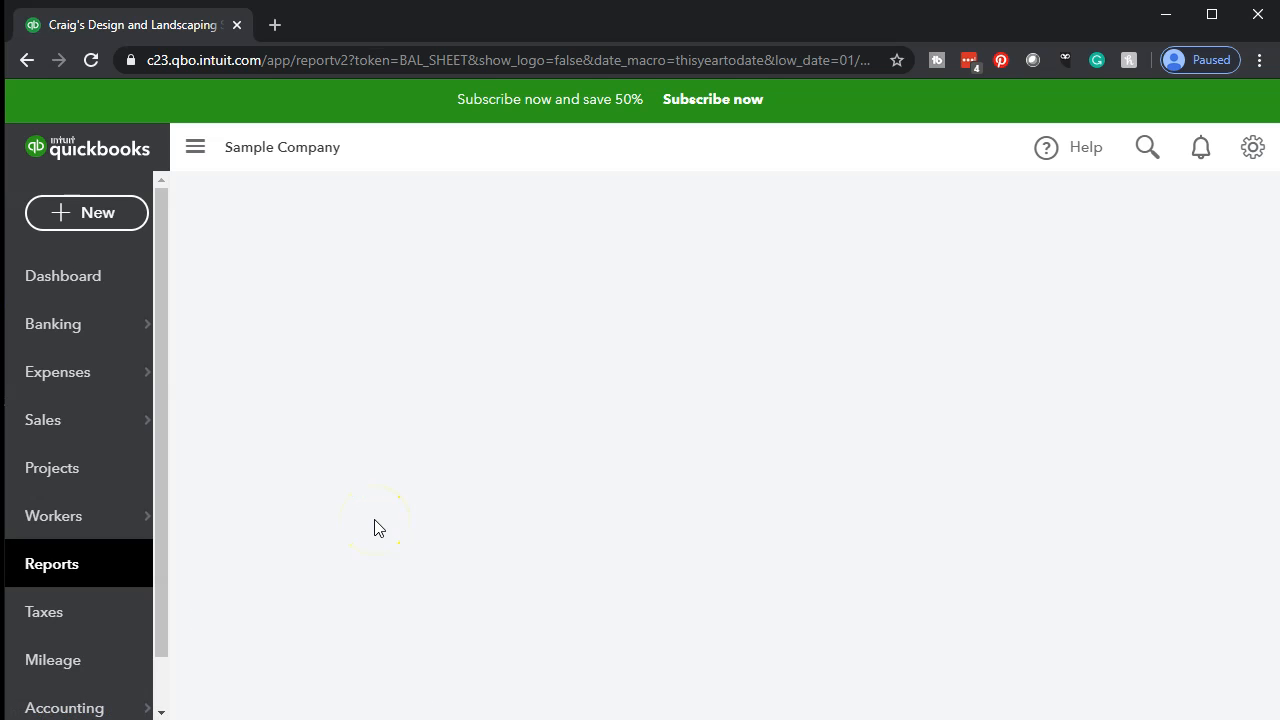
scroll(379, 528, "down", 3)
scroll(379, 528, "up", 3)
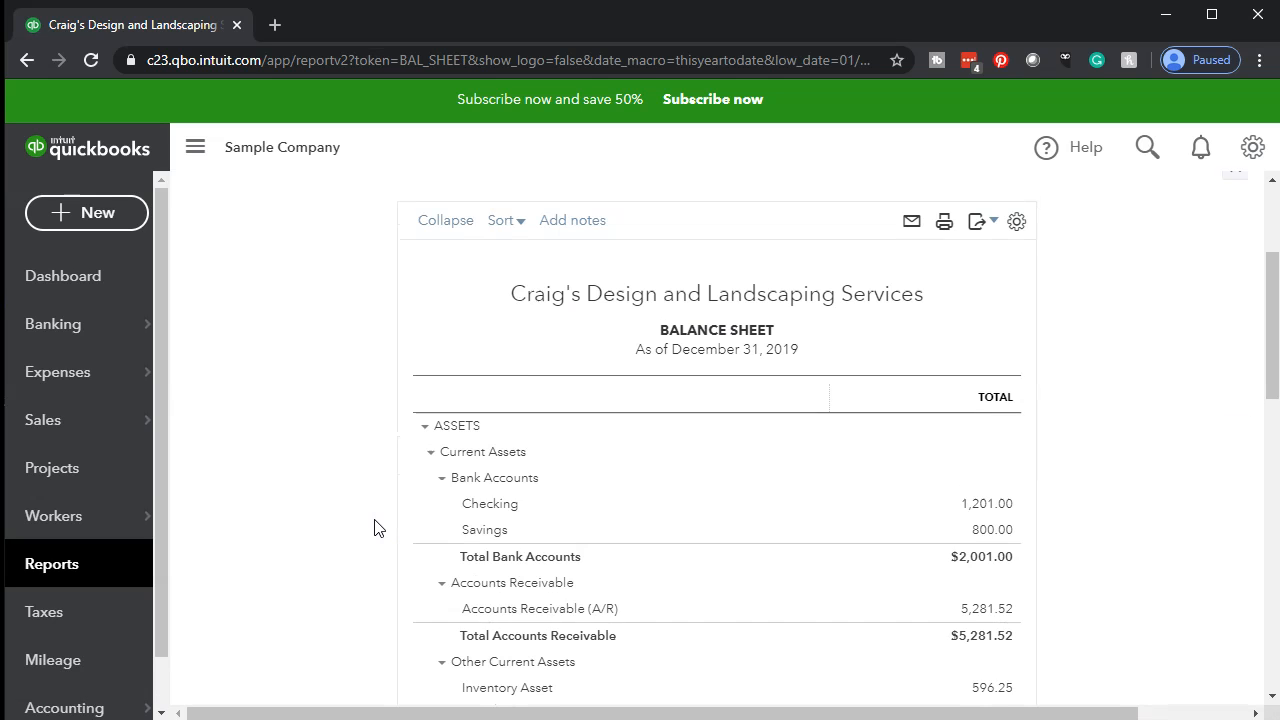
Set the Balance Sheet report period from 01/01/2019 to 12/31/2019.
left_click_drag(500, 300, 245, 283)
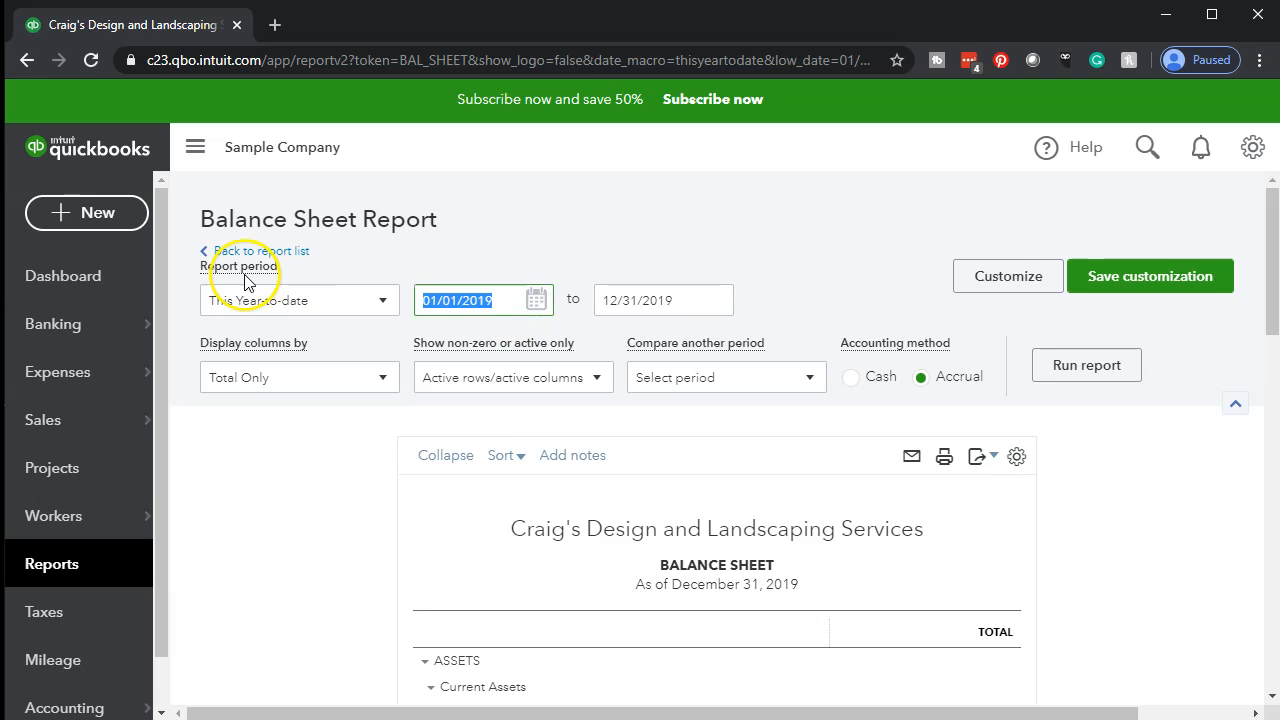
type("01/01/2019")
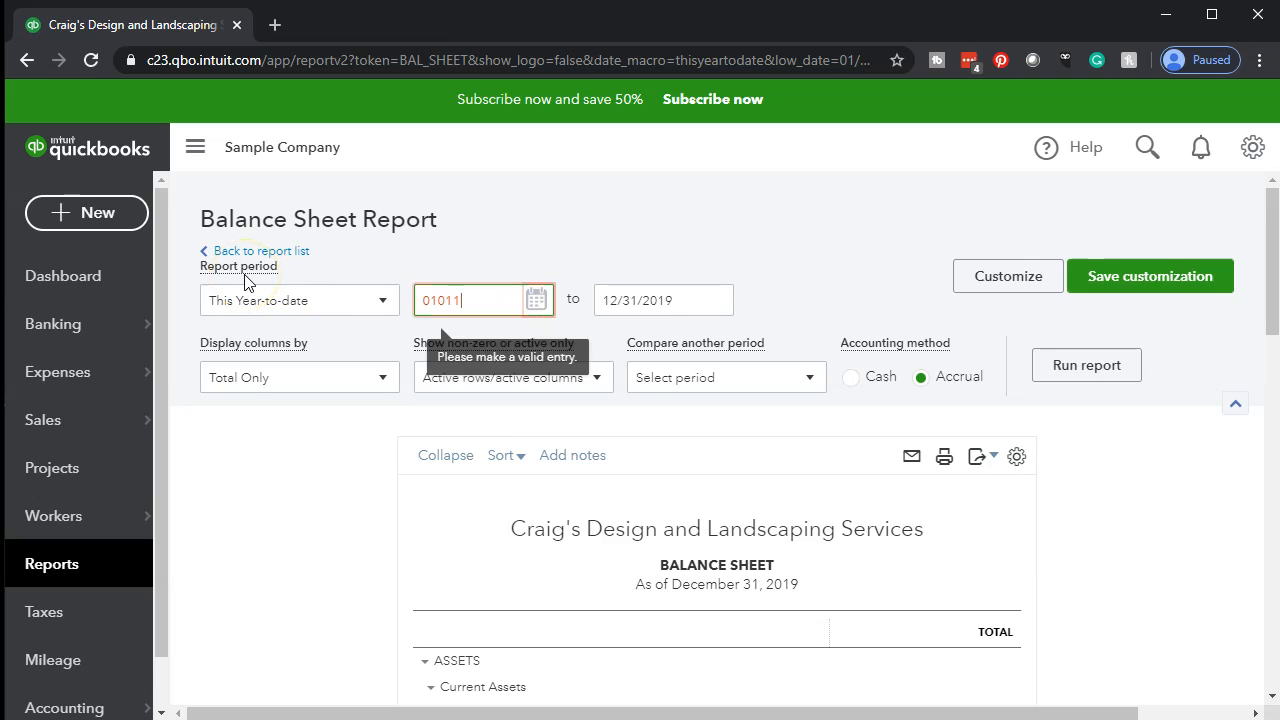
key("Tab")
type("12/31/2019")
key("Tab")
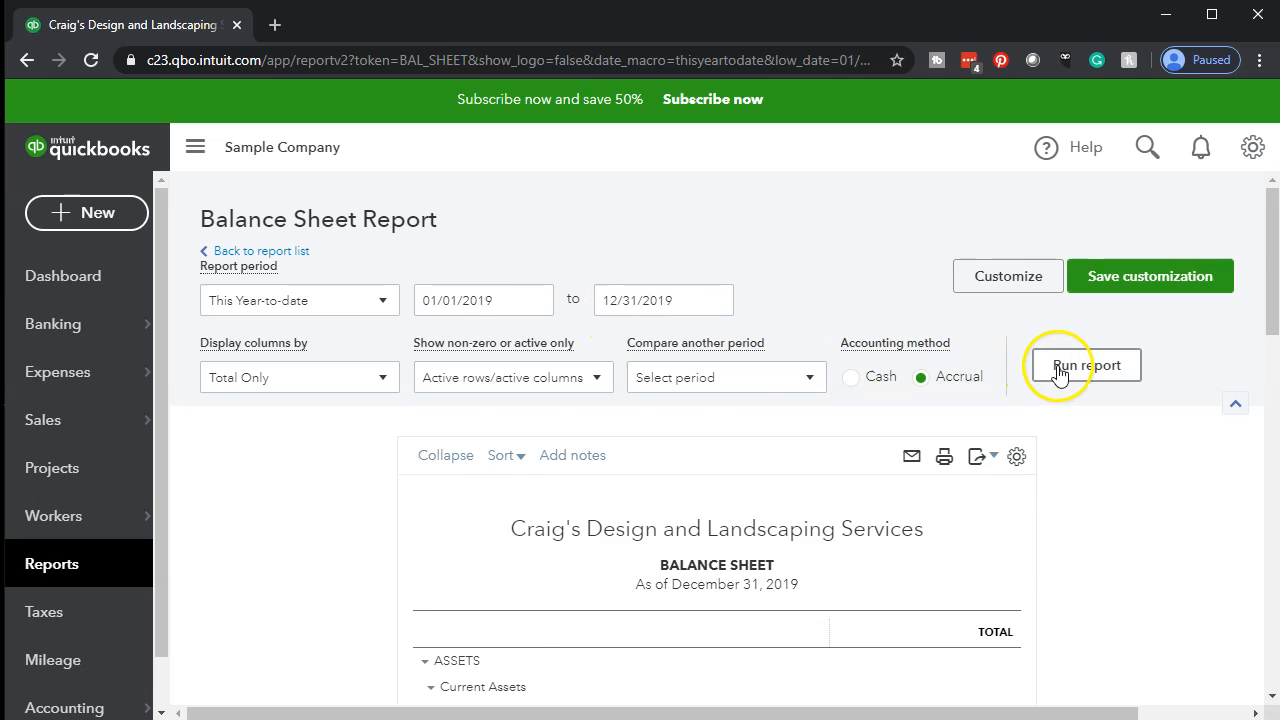
scroll(1060, 372, "down", 3)
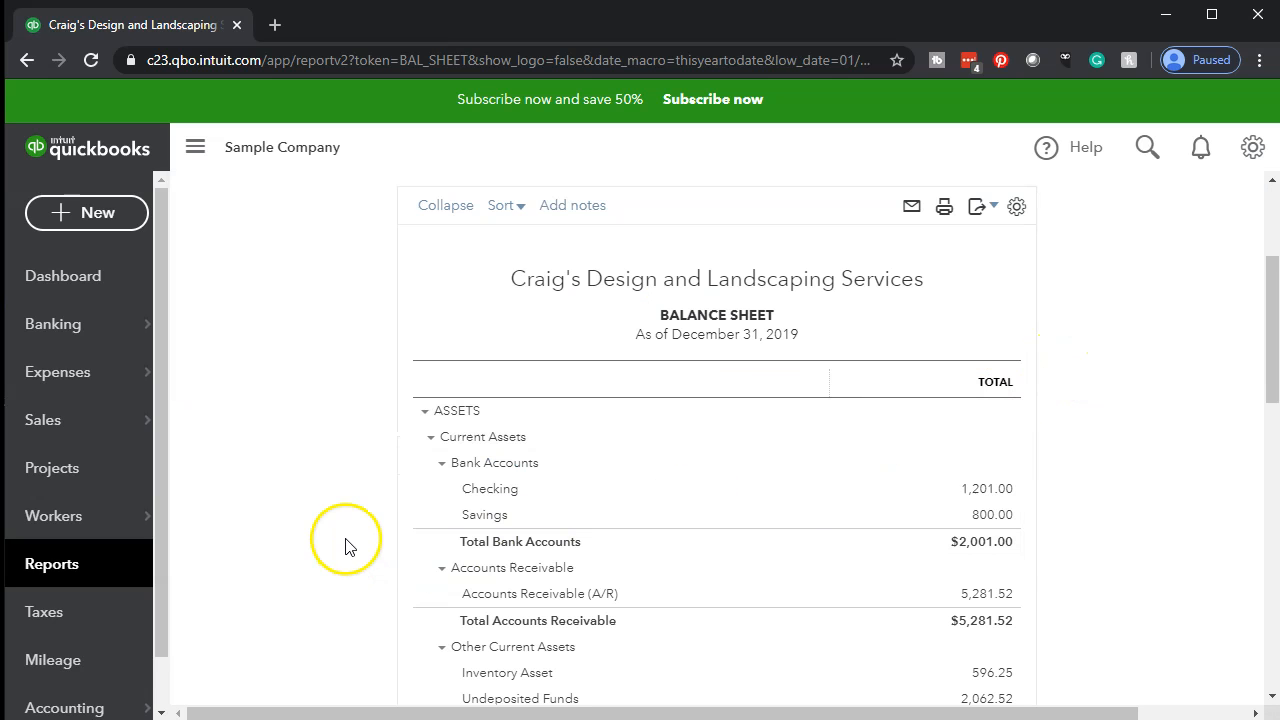
scroll(350, 520, "up", 3)
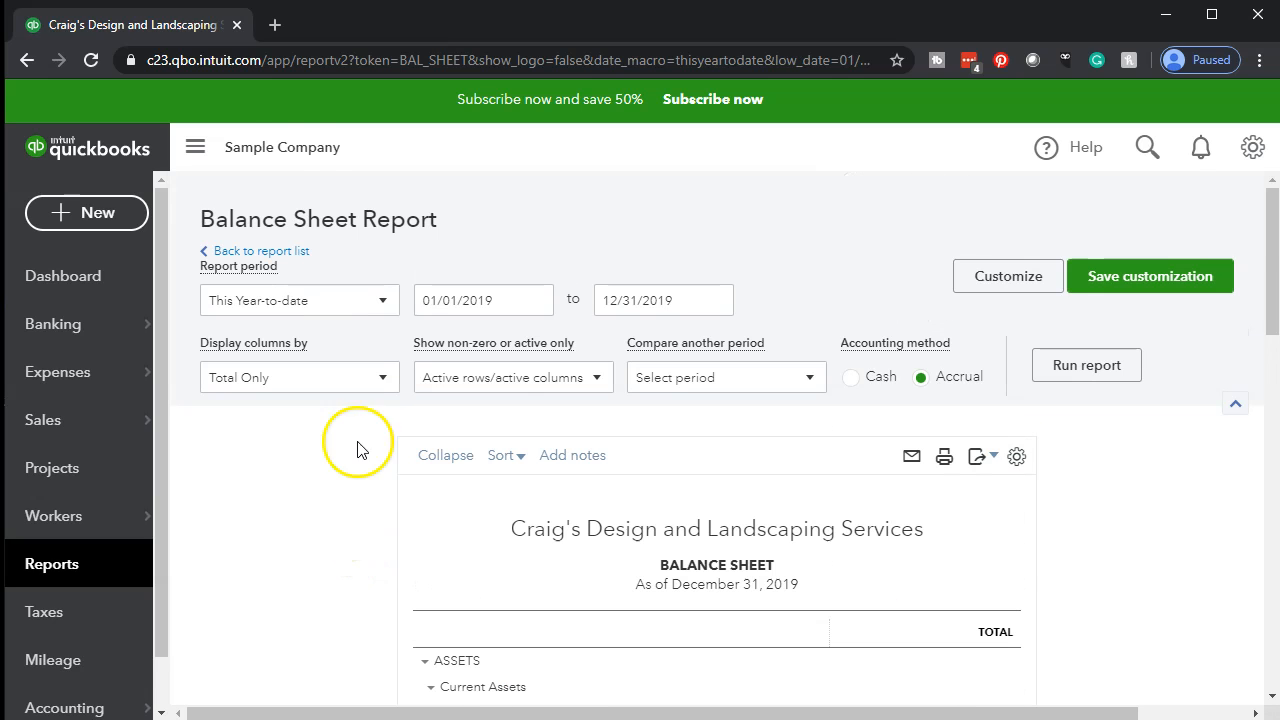
Duplicate the browser tab with the Balance Sheet report and show the report in the copy.
right_click(174, 29)
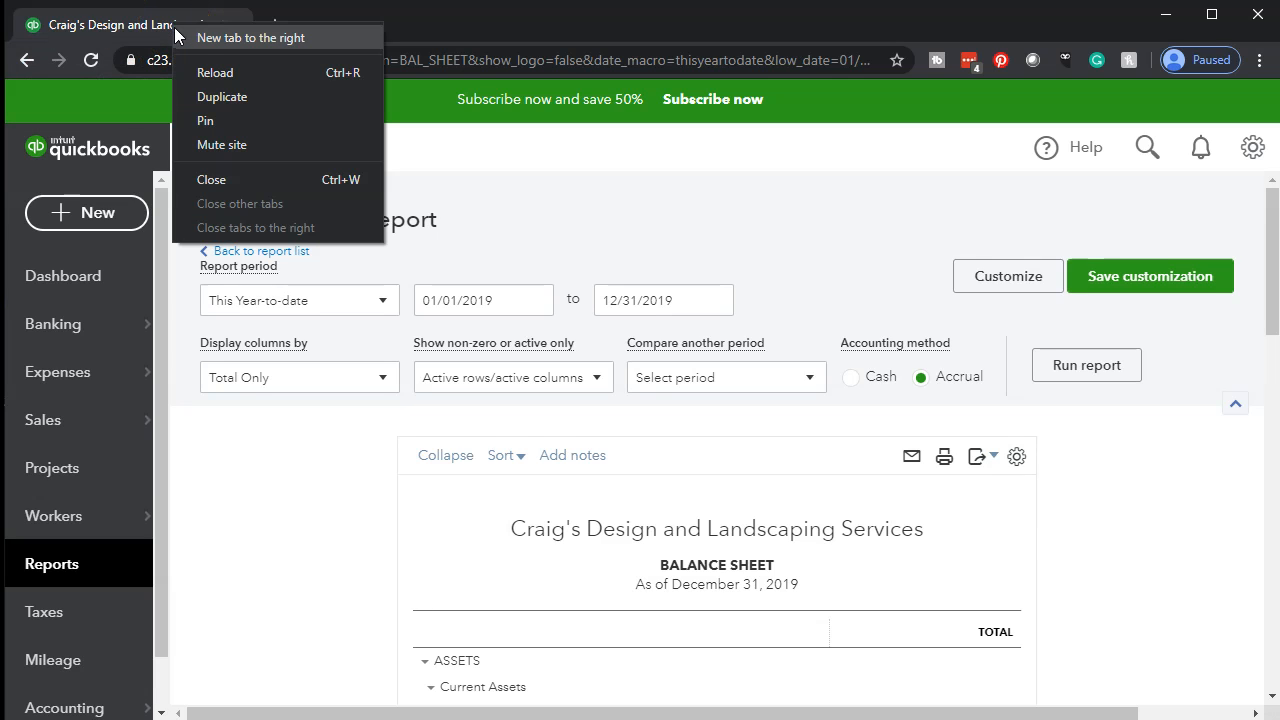
left_click(209, 97)
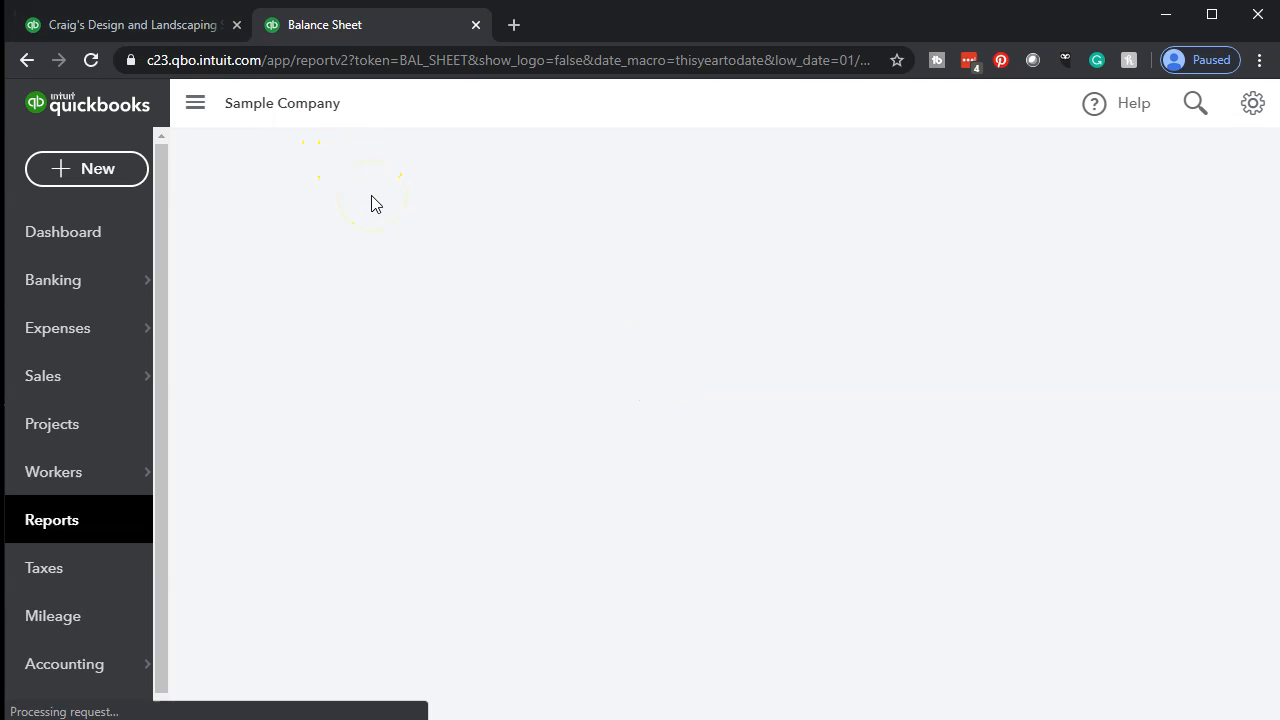
scroll(471, 432, "down", 3)
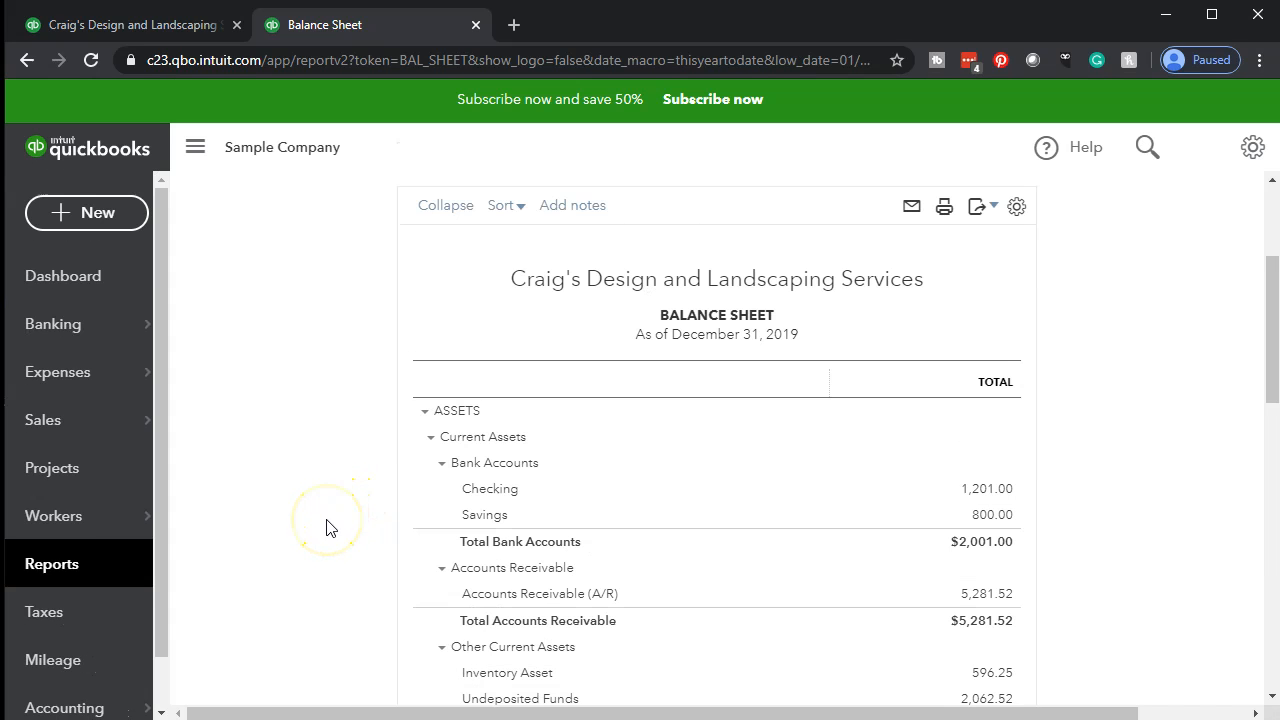
Enlarge the page and hide the side navigation to give the Balance Sheet report more room.
key("ctrl+plus")
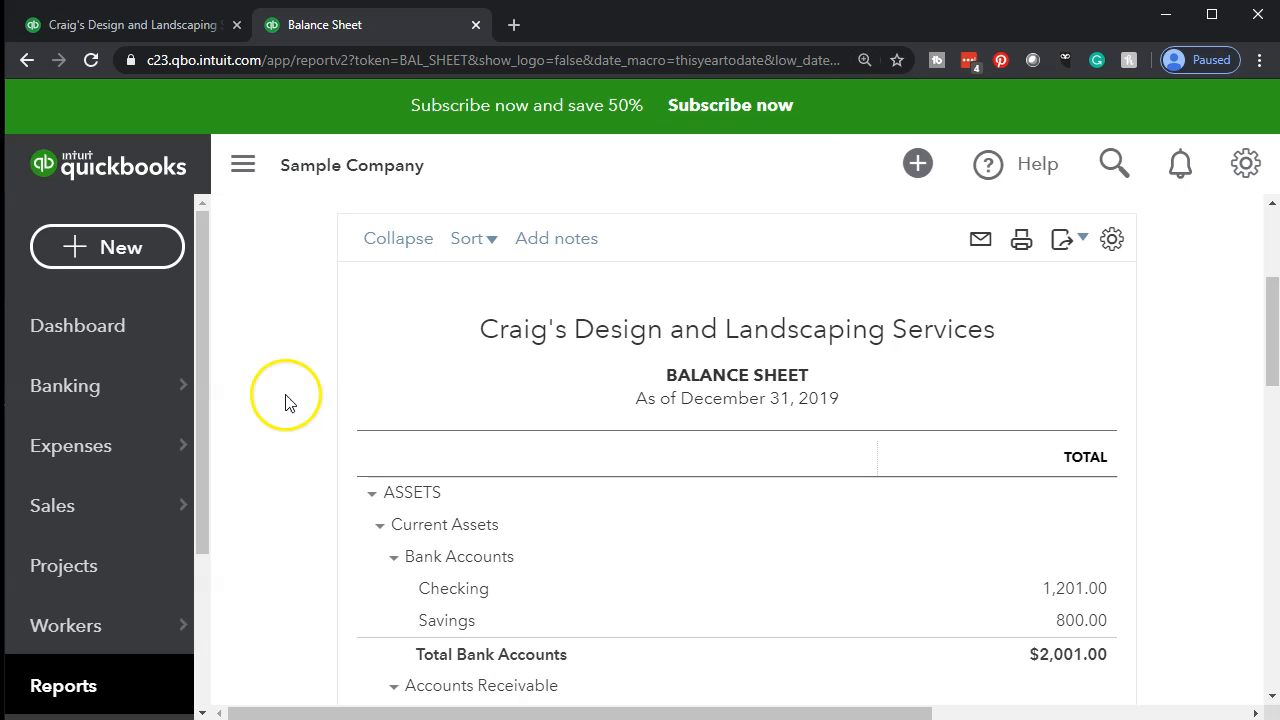
left_click(241, 181)
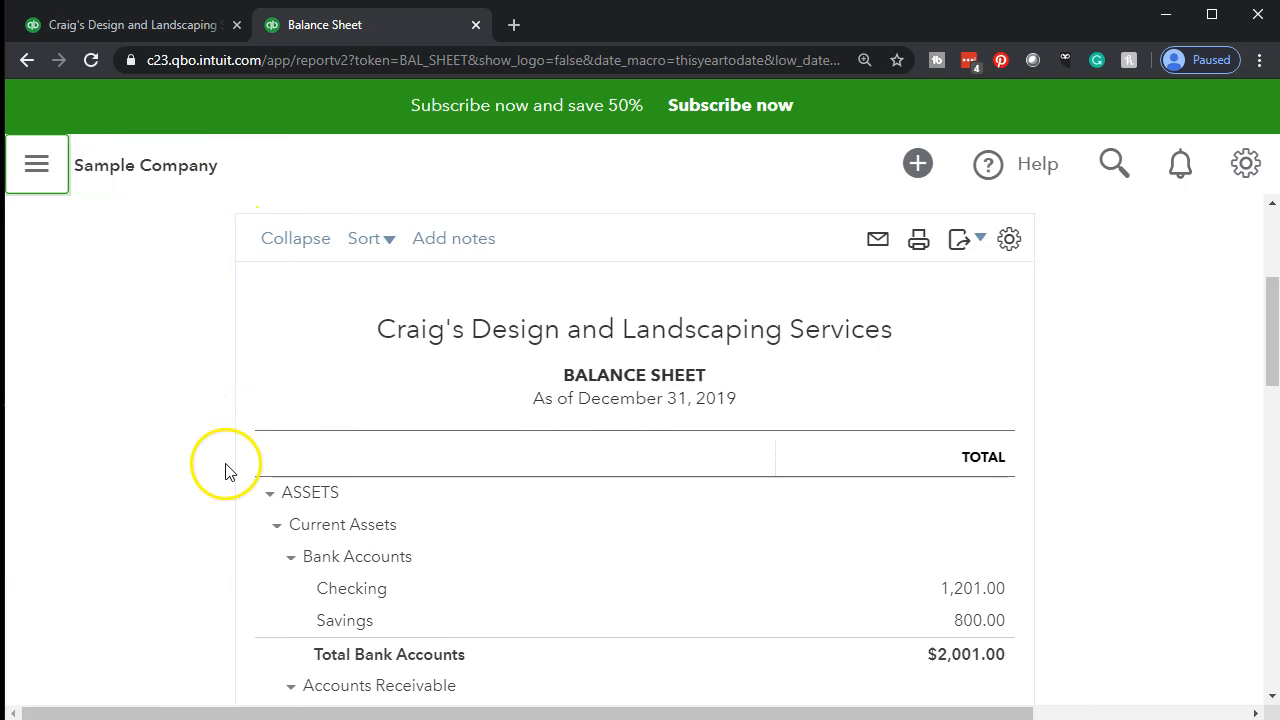
scroll(225, 475, "up", 1)
scroll(228, 477, "up", 2)
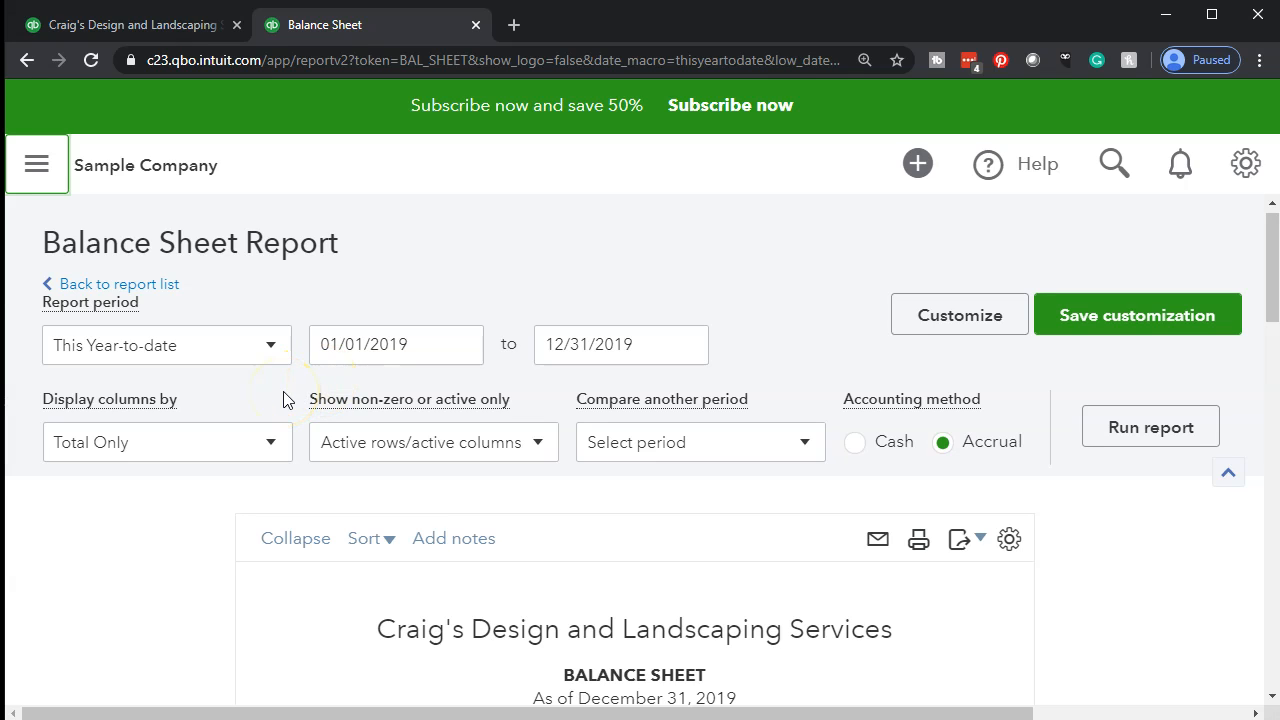
Review the Balance Sheet from its heading through assets, liabilities and equity to the footer.
scroll(214, 543, "down", 1)
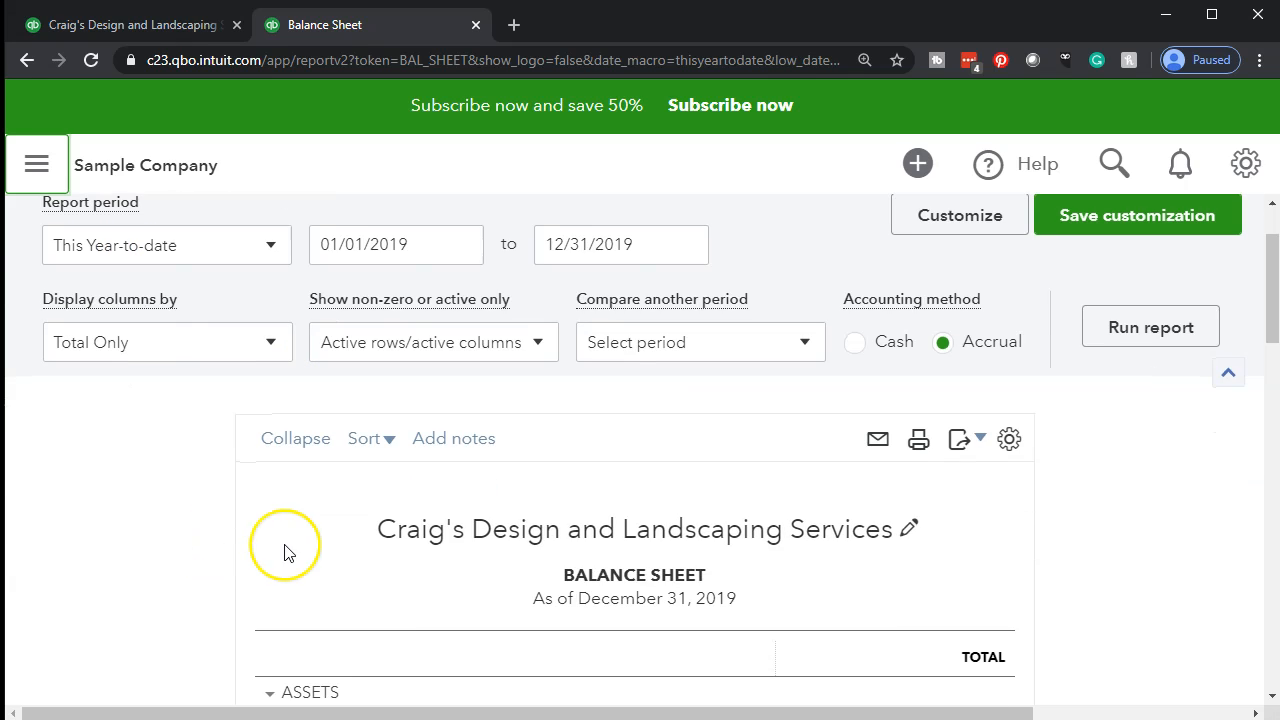
scroll(136, 551, "down", 15)
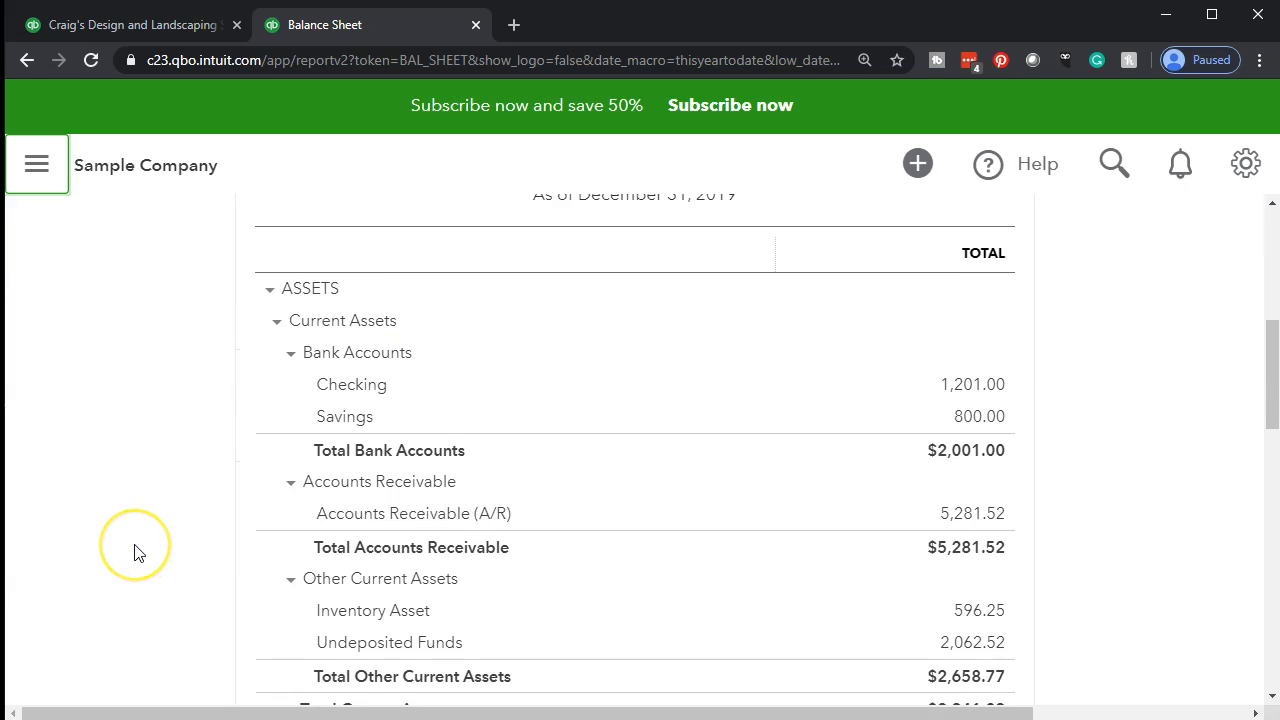
scroll(138, 553, "down", 1)
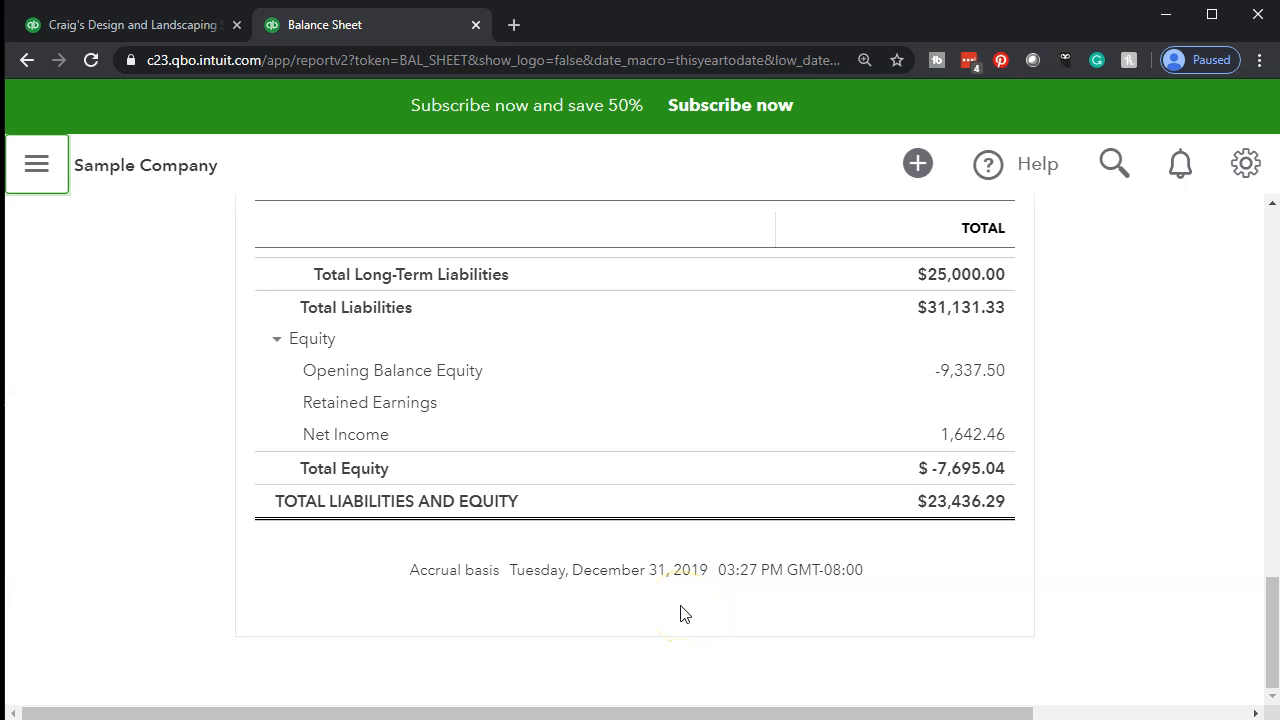
scroll(680, 605, "up", 20)
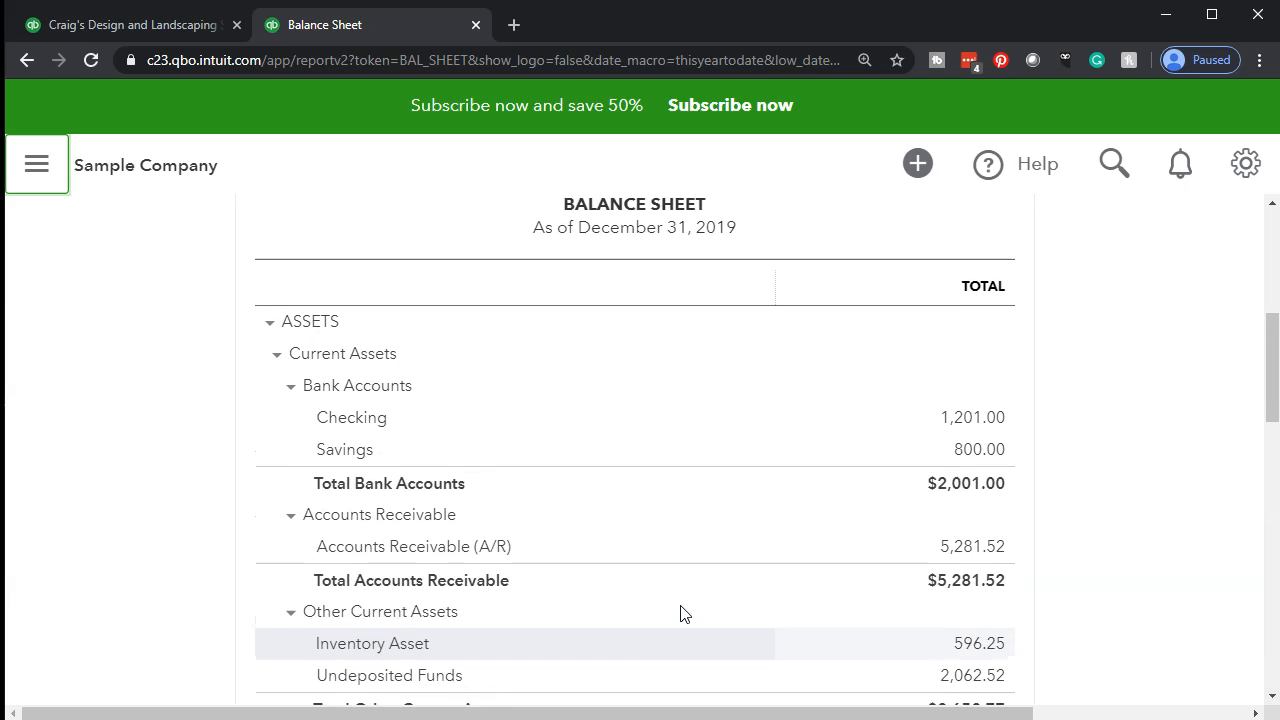
mouse_move(694, 486)
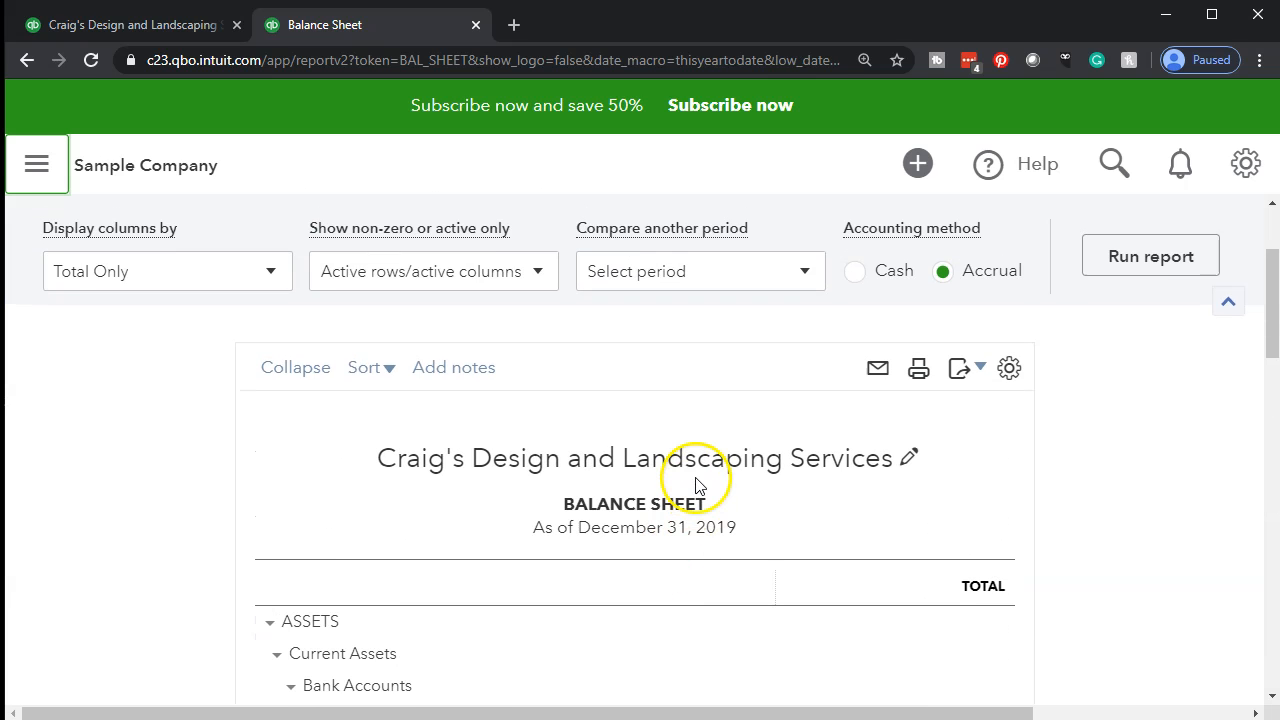
left_click(910, 459)
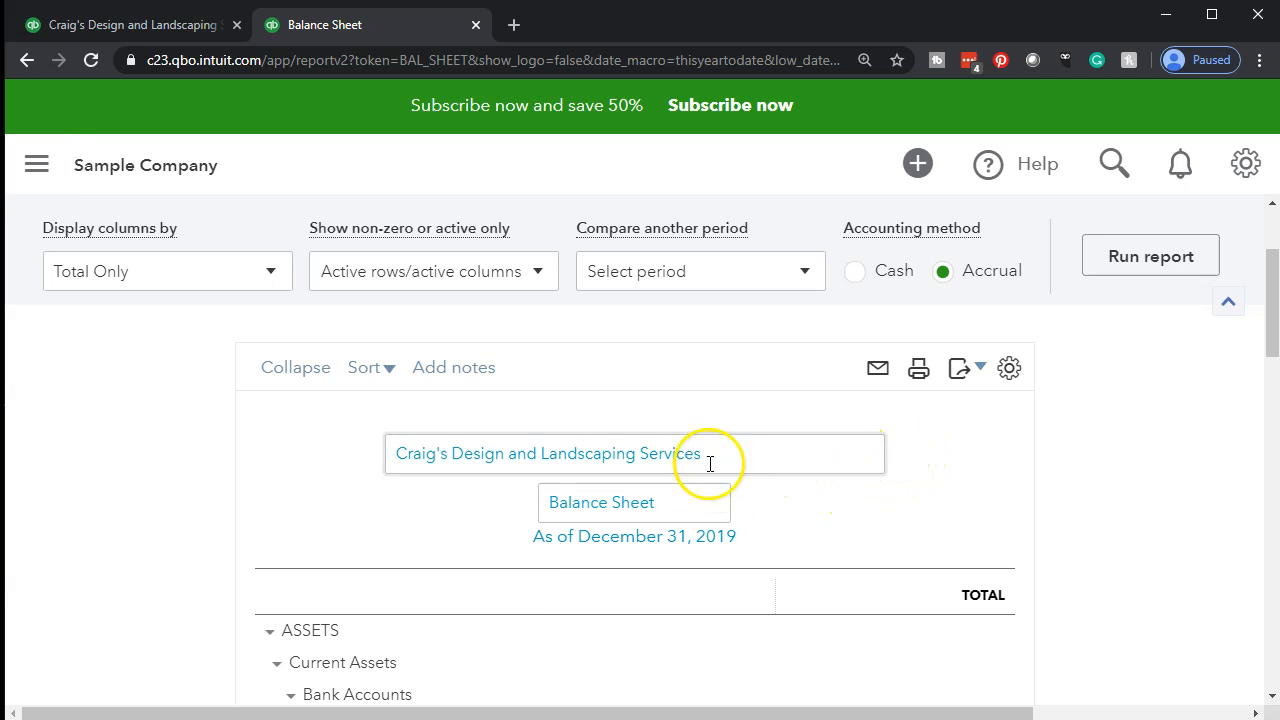
left_click(220, 503)
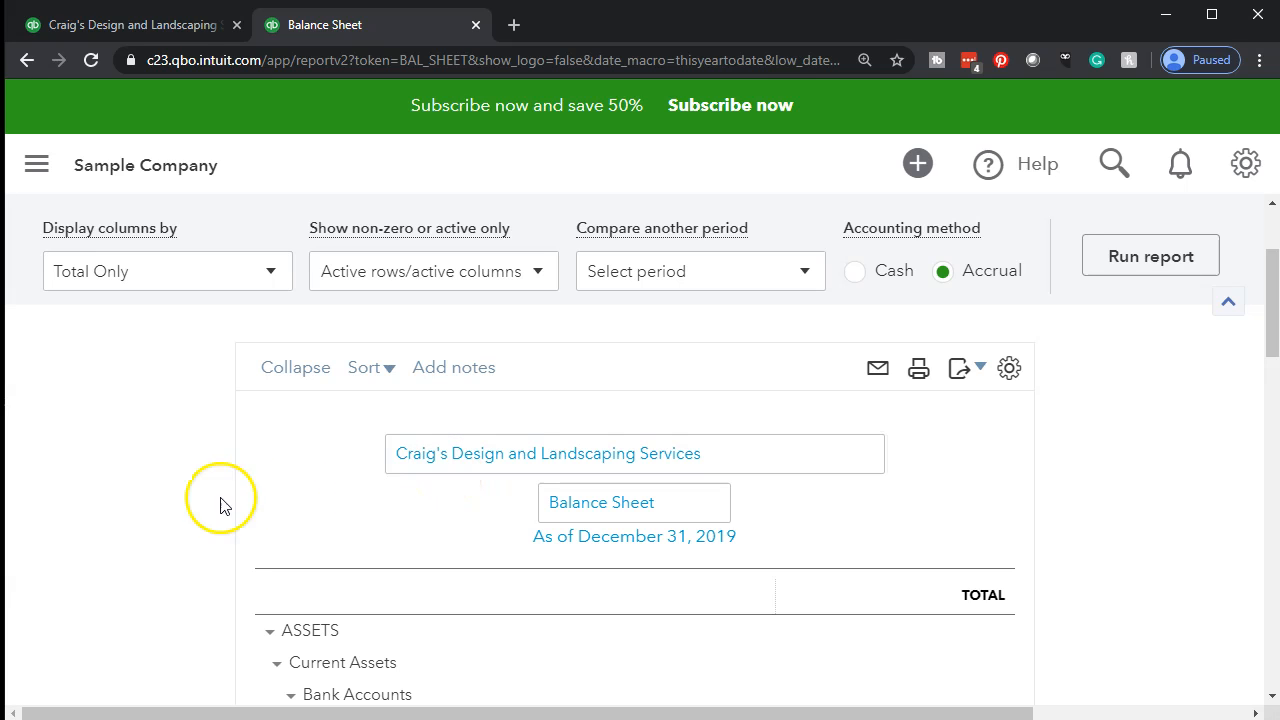
left_click(524, 460)
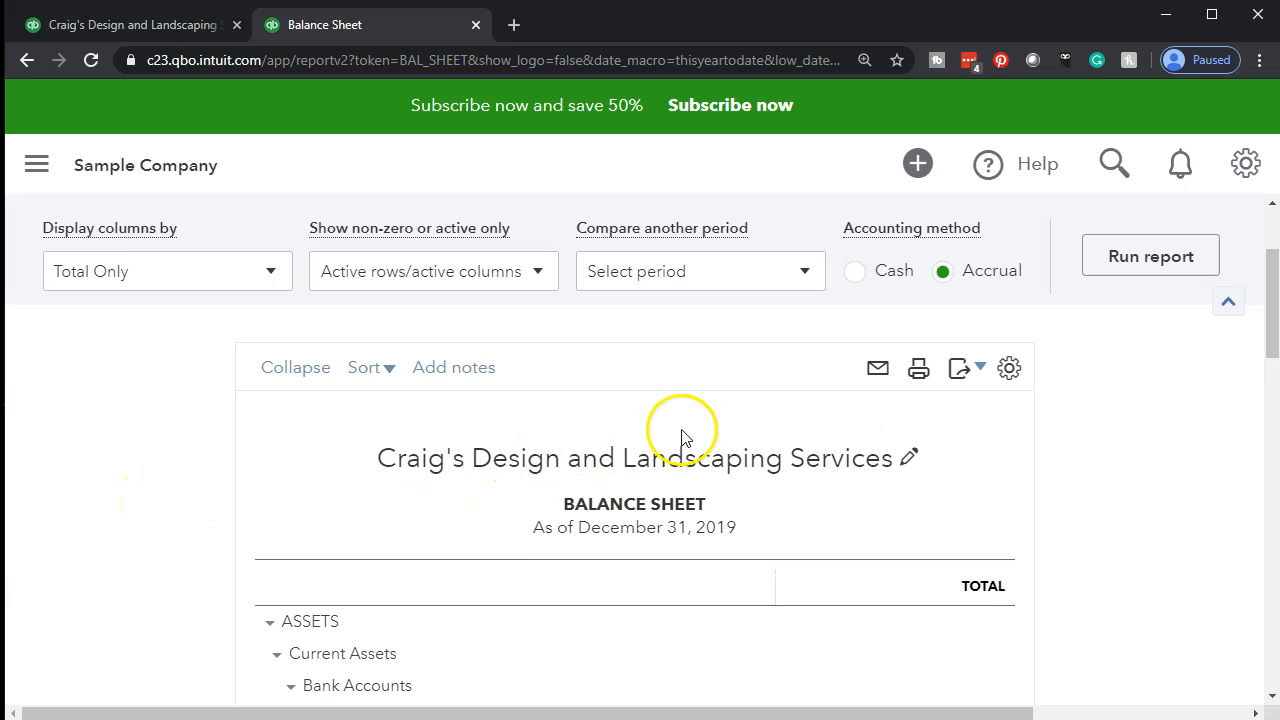
Open the report customization, collapse the General section and expand the Header/Footer section.
scroll(725, 440, "up", 1)
left_click(938, 260)
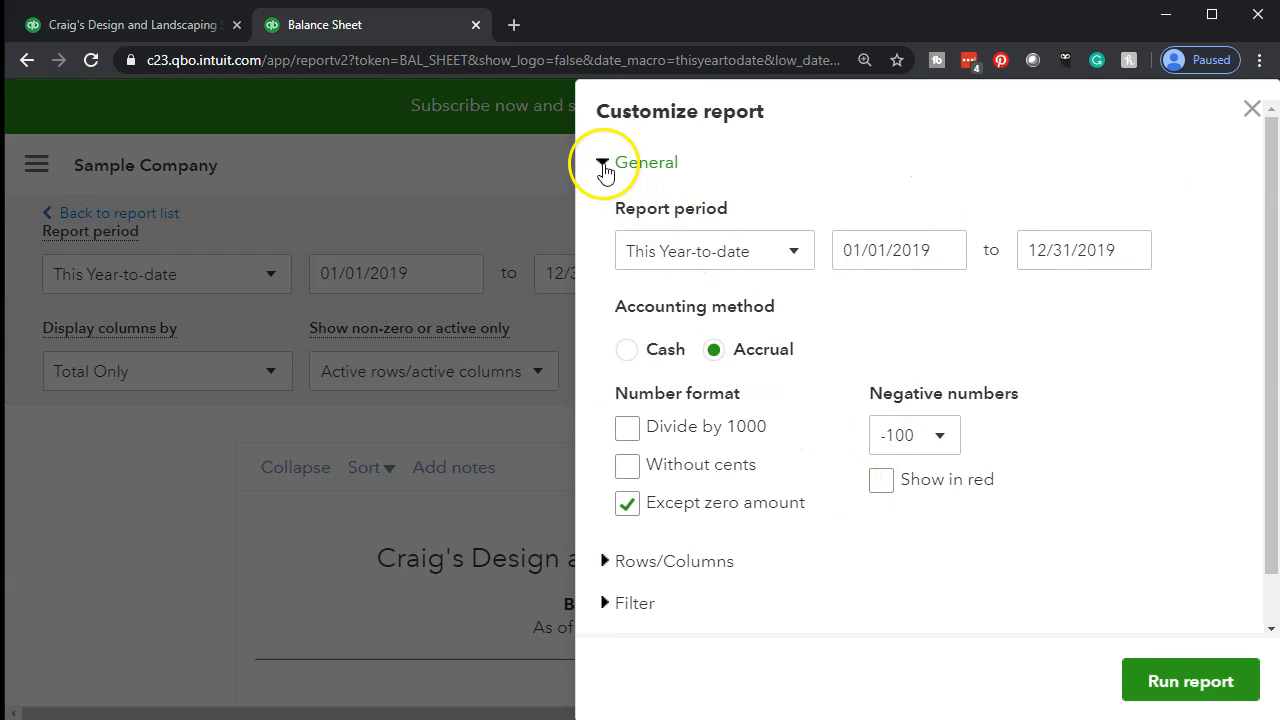
left_click(603, 168)
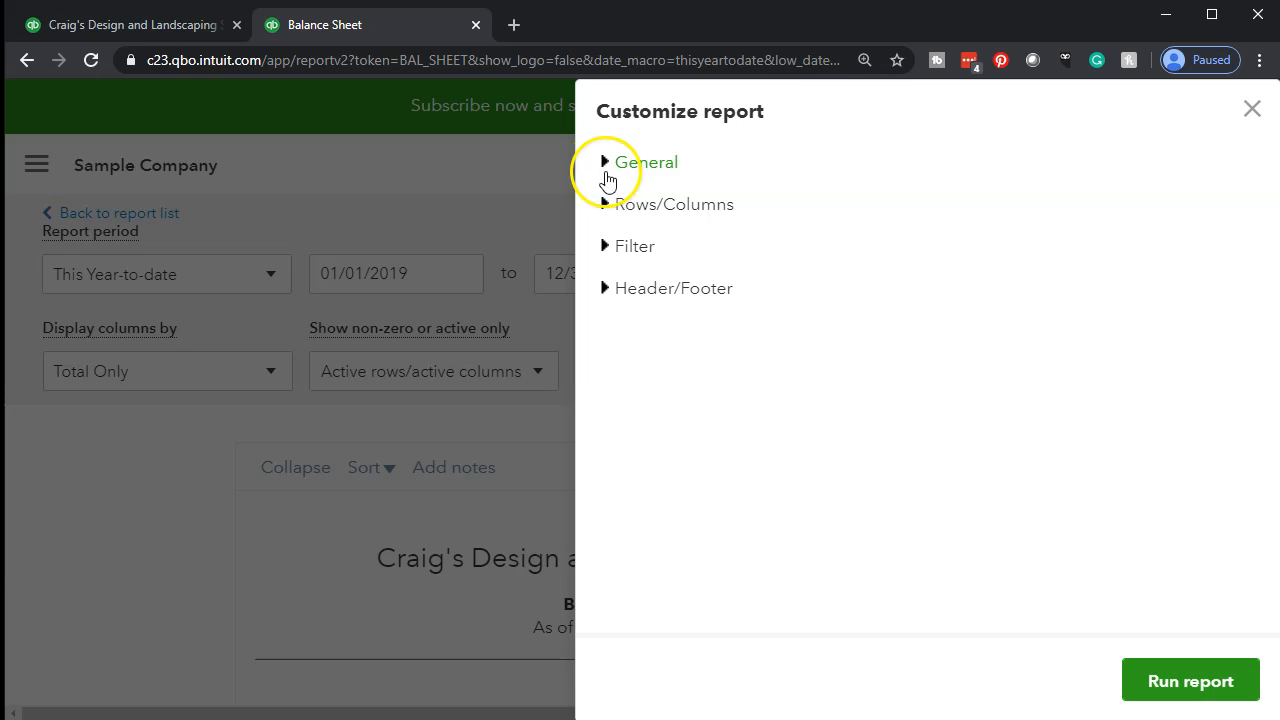
left_click(604, 292)
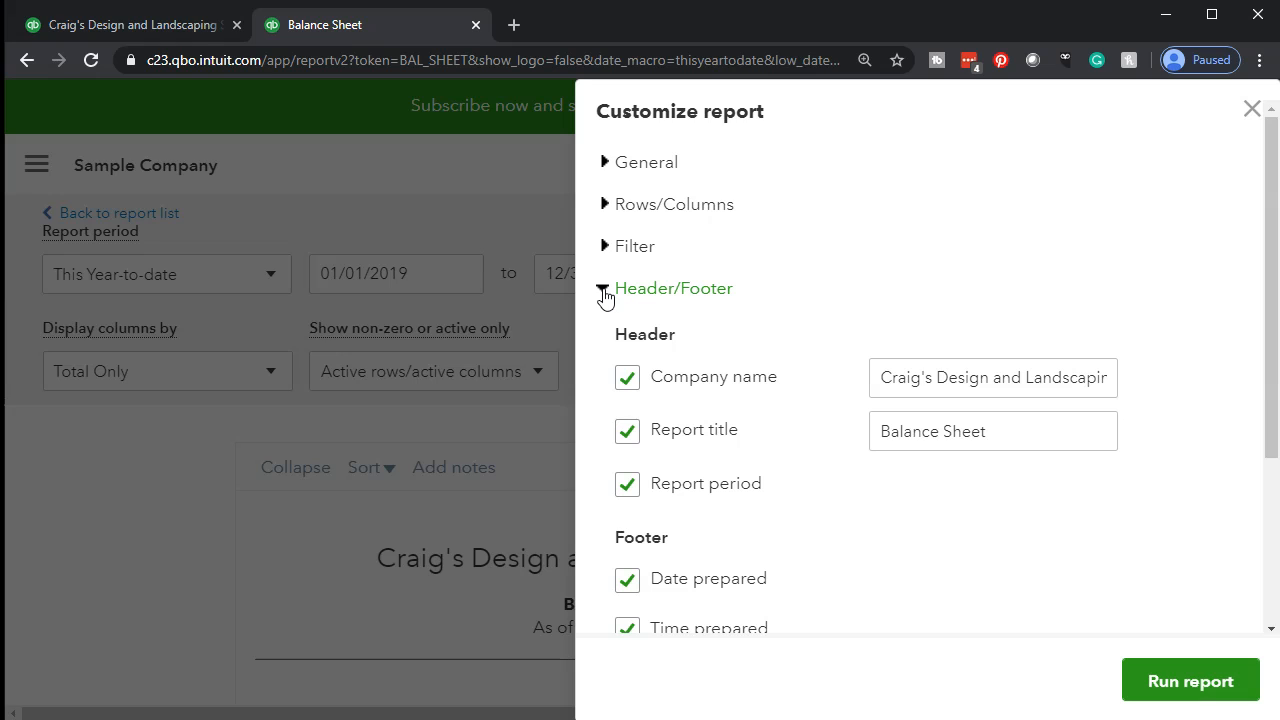
Change the company name in the report header to "C's Design and Landscaping Services".
triple_click(913, 380)
key("Left")
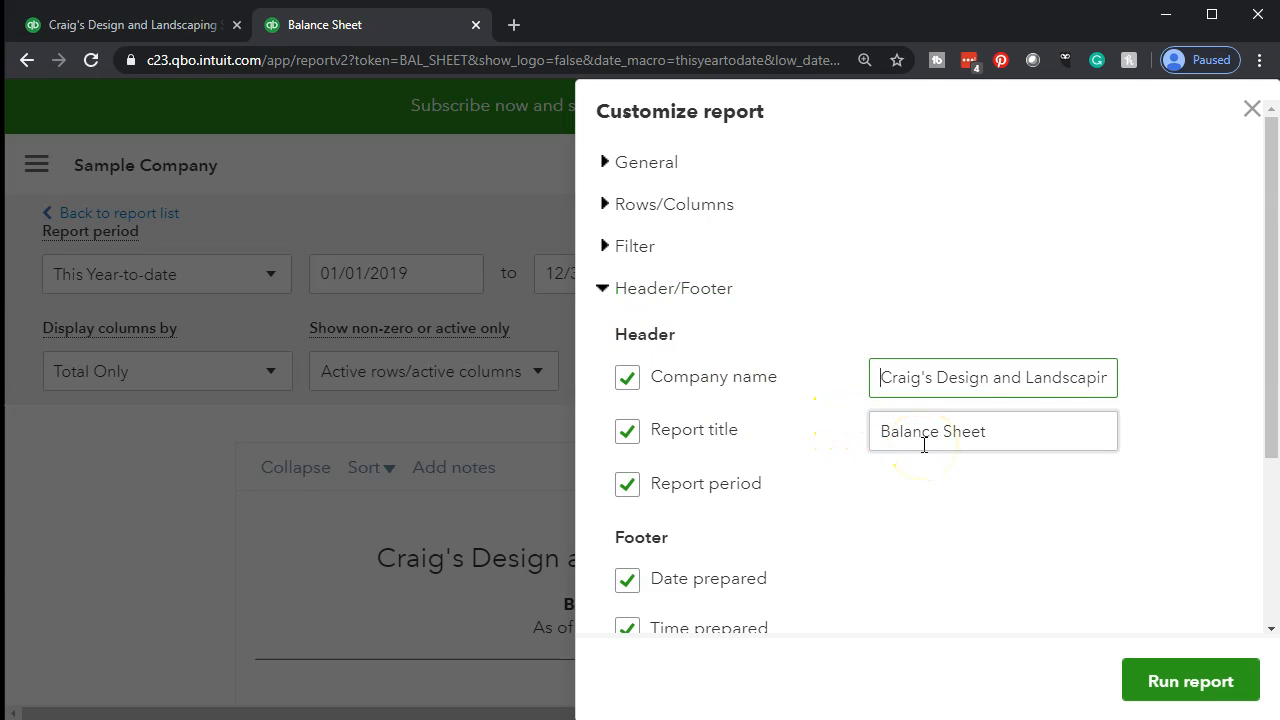
key("ctrl+Right")
key("ctrl+BackSpace")
type("C")
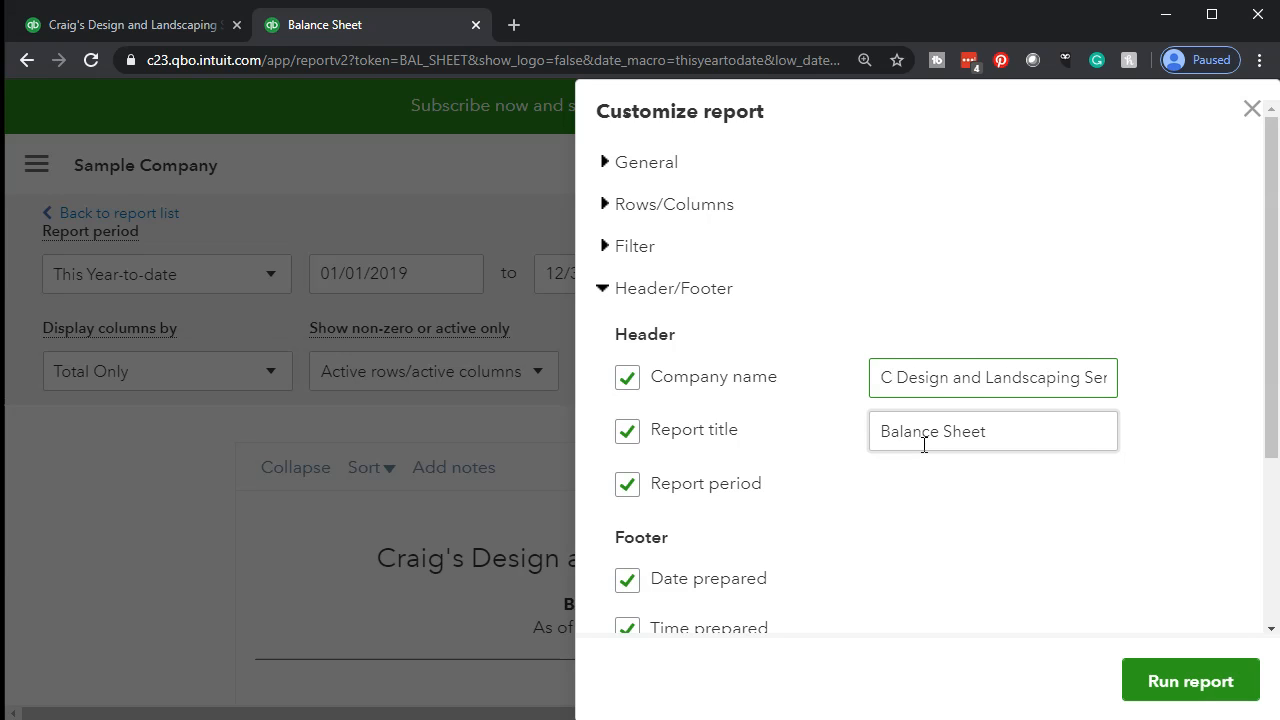
type("a")
key("BackSpace")
type("'s")
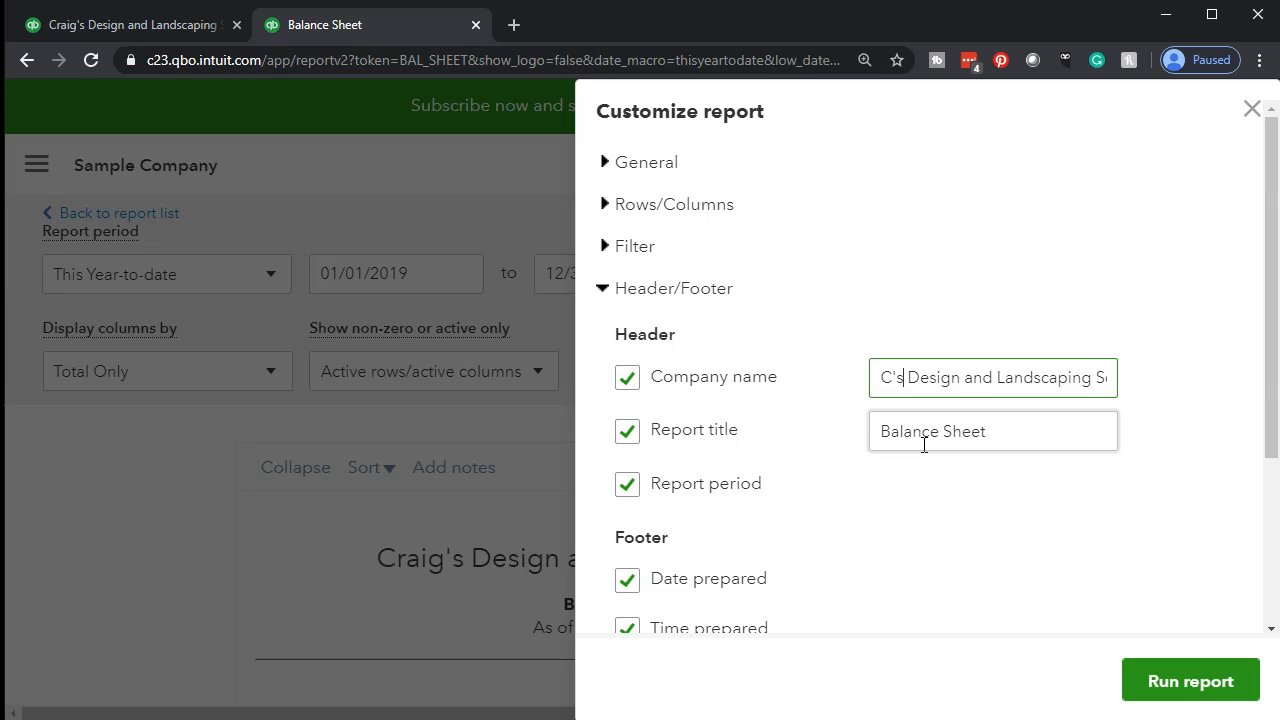
Set the report title to "Balance Sheet Adj", keep the report period in the header, and run the report.
left_click(1042, 432)
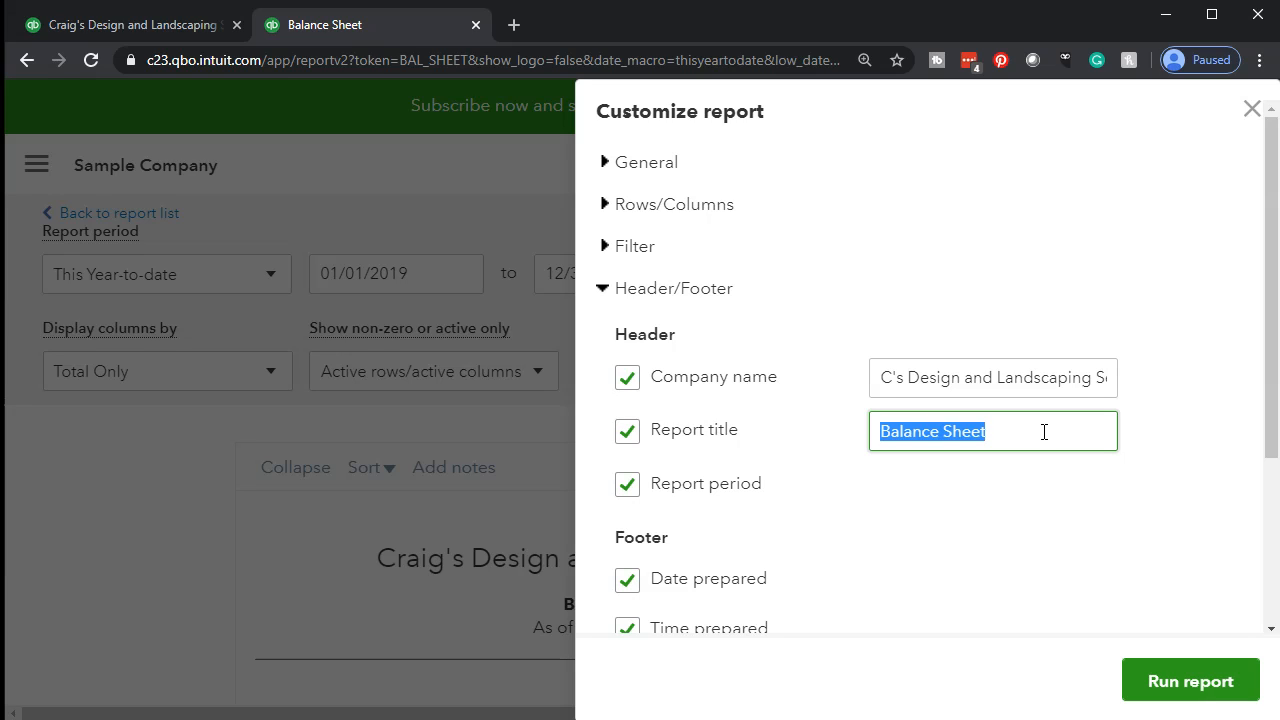
left_click(1044, 432)
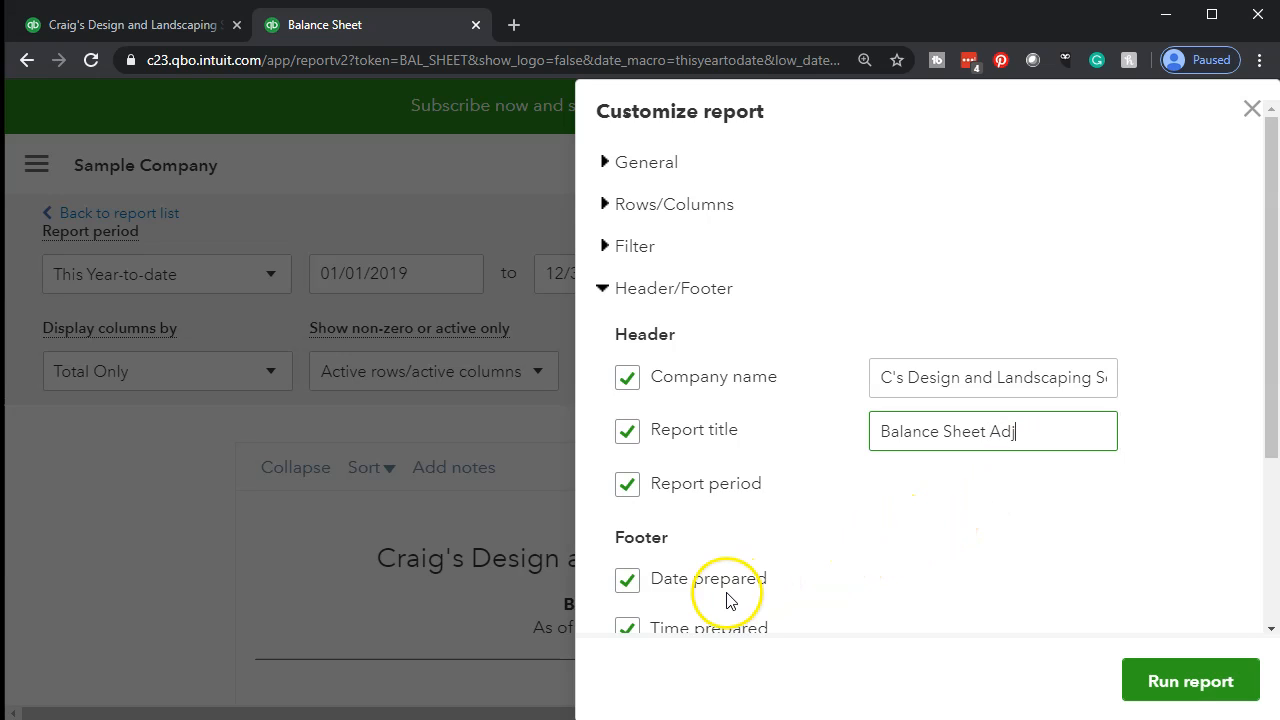
left_click(628, 487)
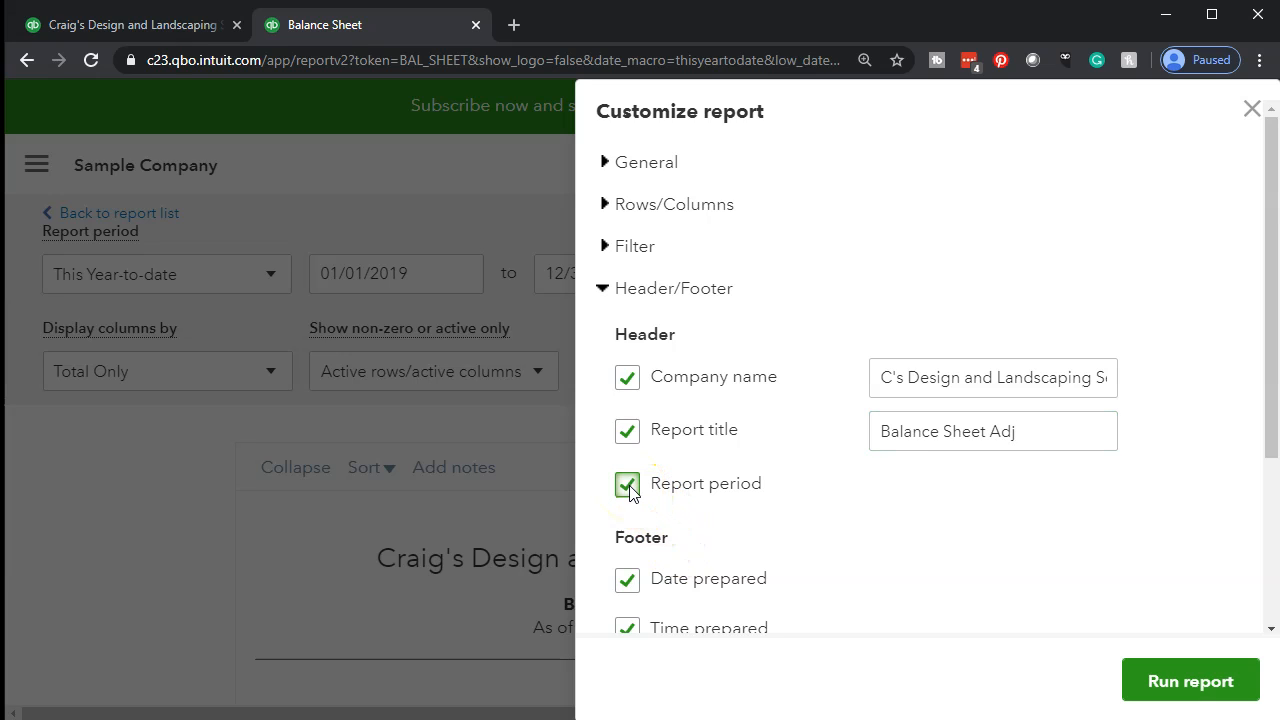
left_click(1190, 683)
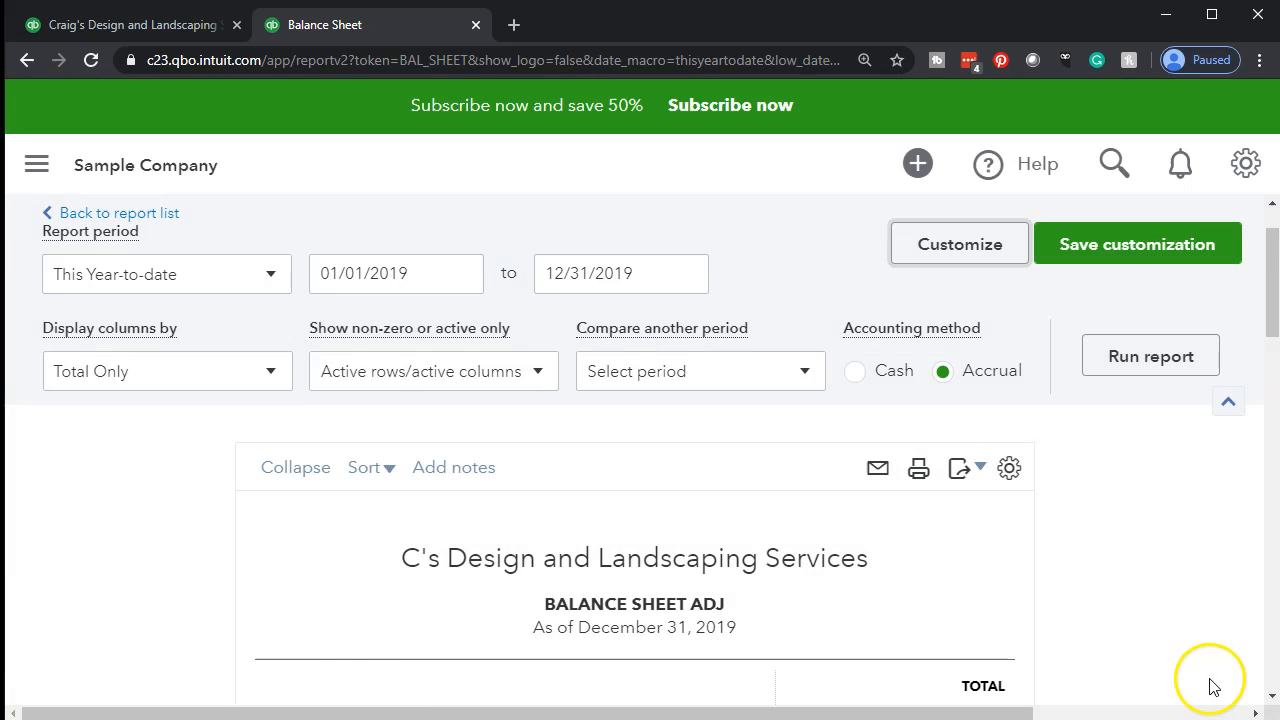
scroll(1212, 687, "down", 2)
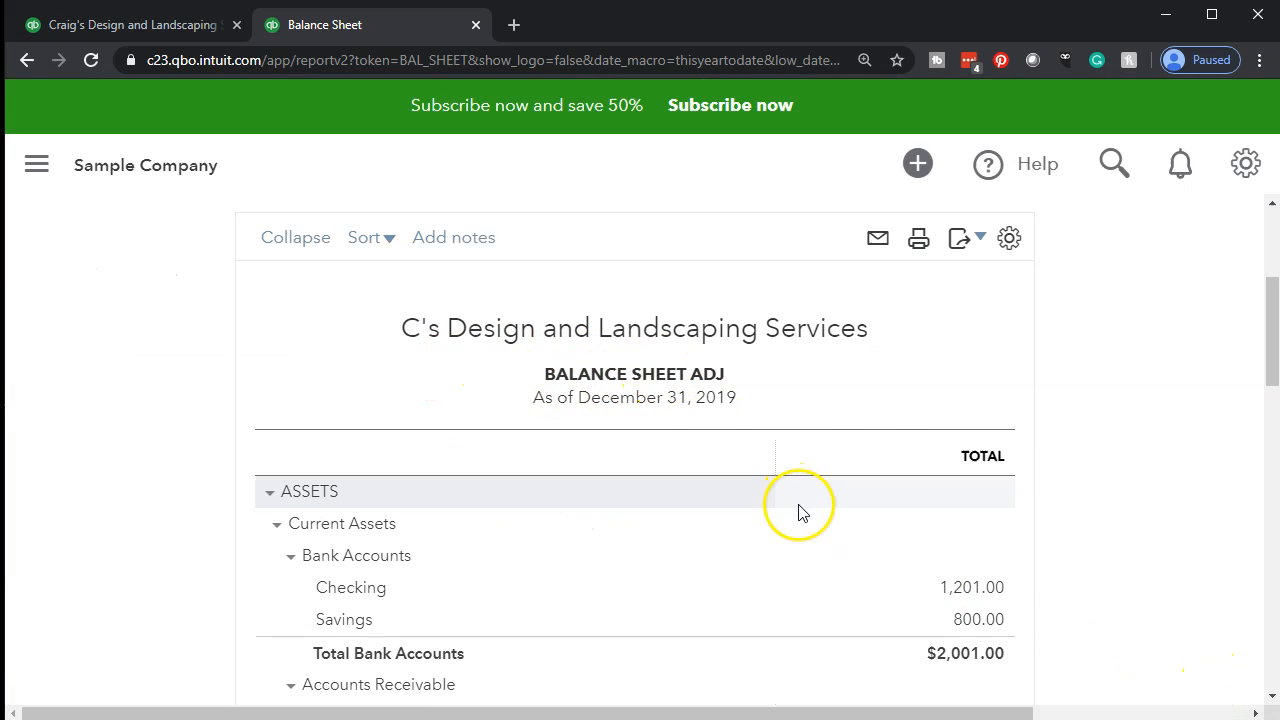
Check the footer options in the report customization, close it without changes, and examine the footer beneath the Balance Sheet totals.
scroll(799, 512, "up", 3)
scroll(799, 512, "down", 1)
scroll(594, 640, "up", 1)
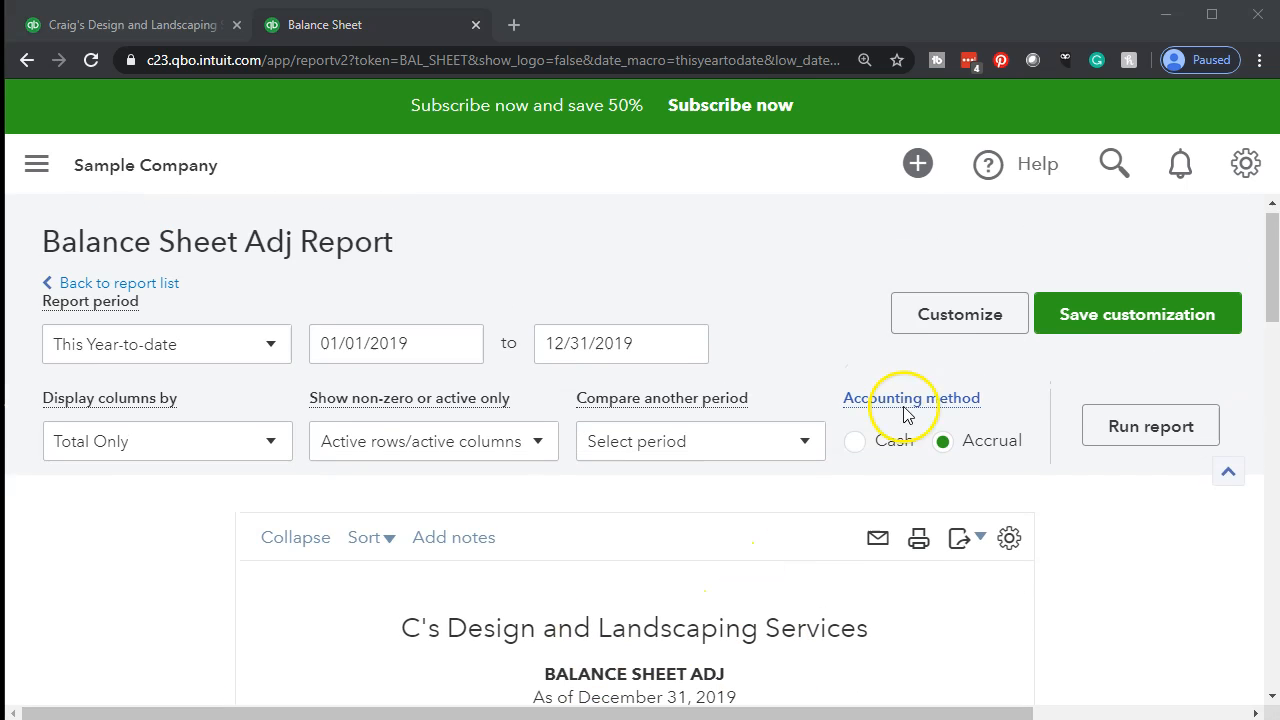
left_click(929, 306)
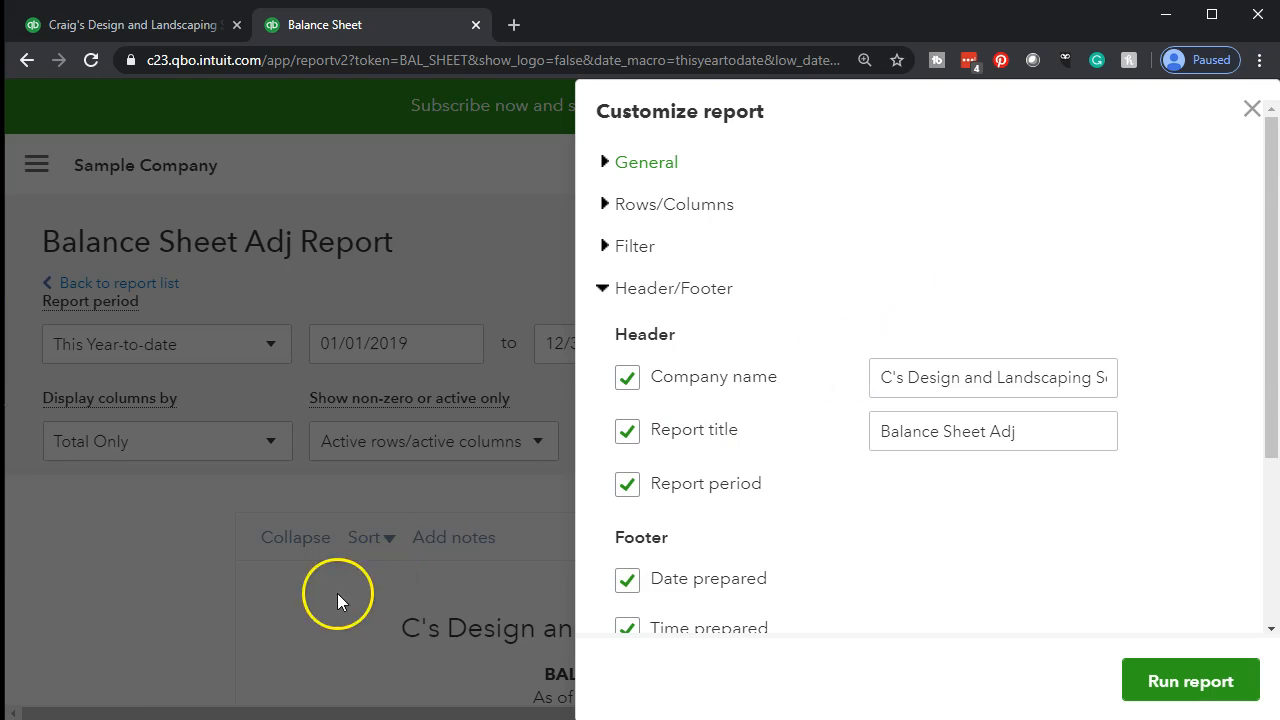
scroll(880, 520, "down", 2)
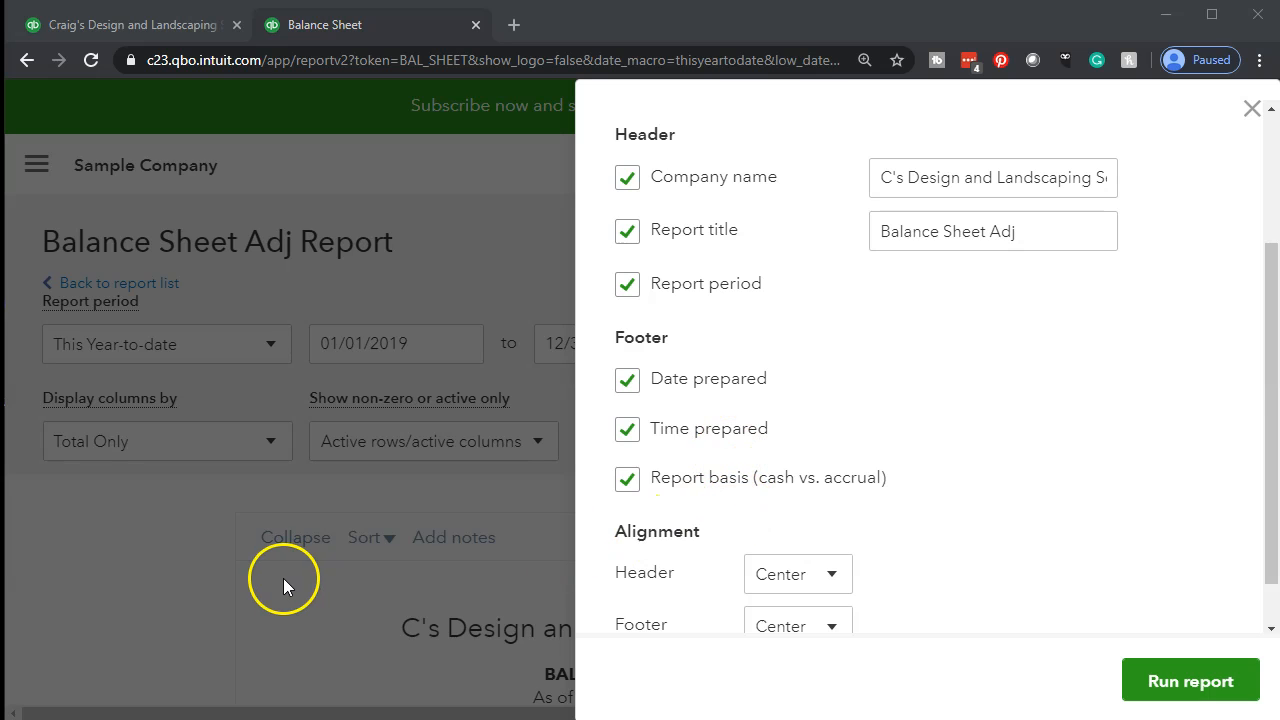
left_click(1251, 109)
scroll(205, 597, "down", 10)
scroll(205, 597, "down", 2)
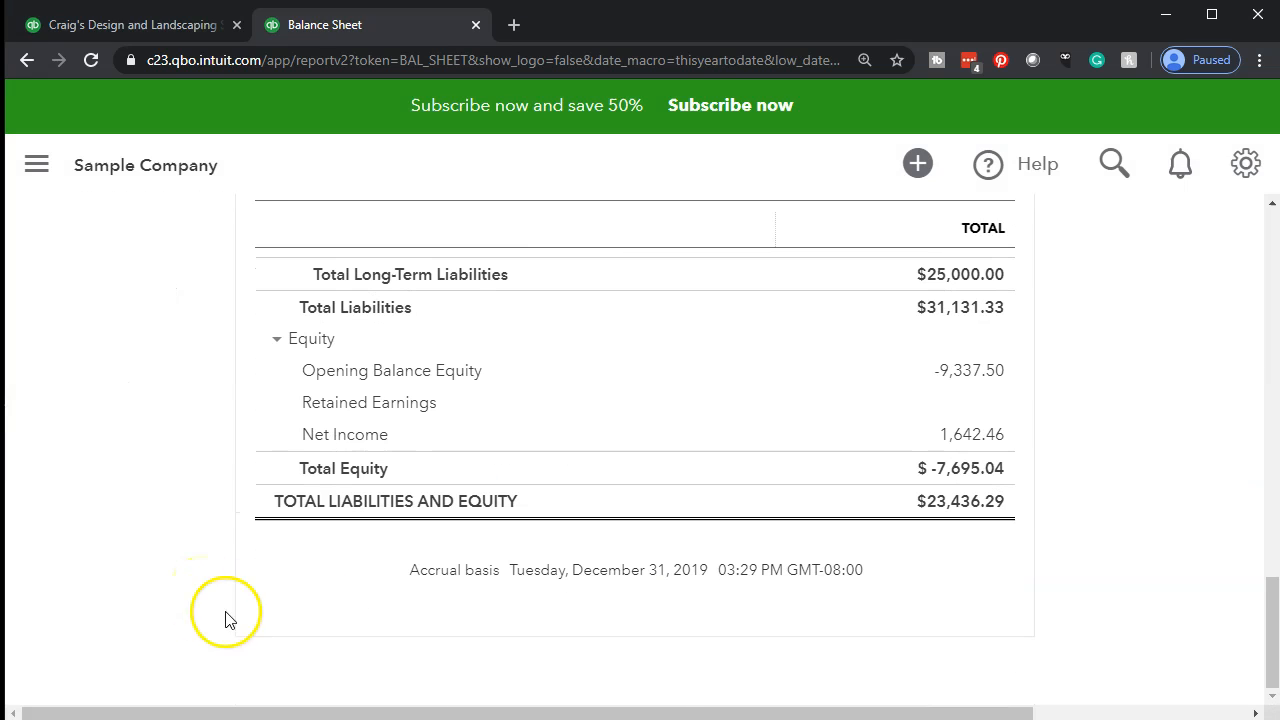
Remove the date prepared, time prepared and report basis from the report footer, run the report, and check its end.
scroll(789, 571, "up", 15)
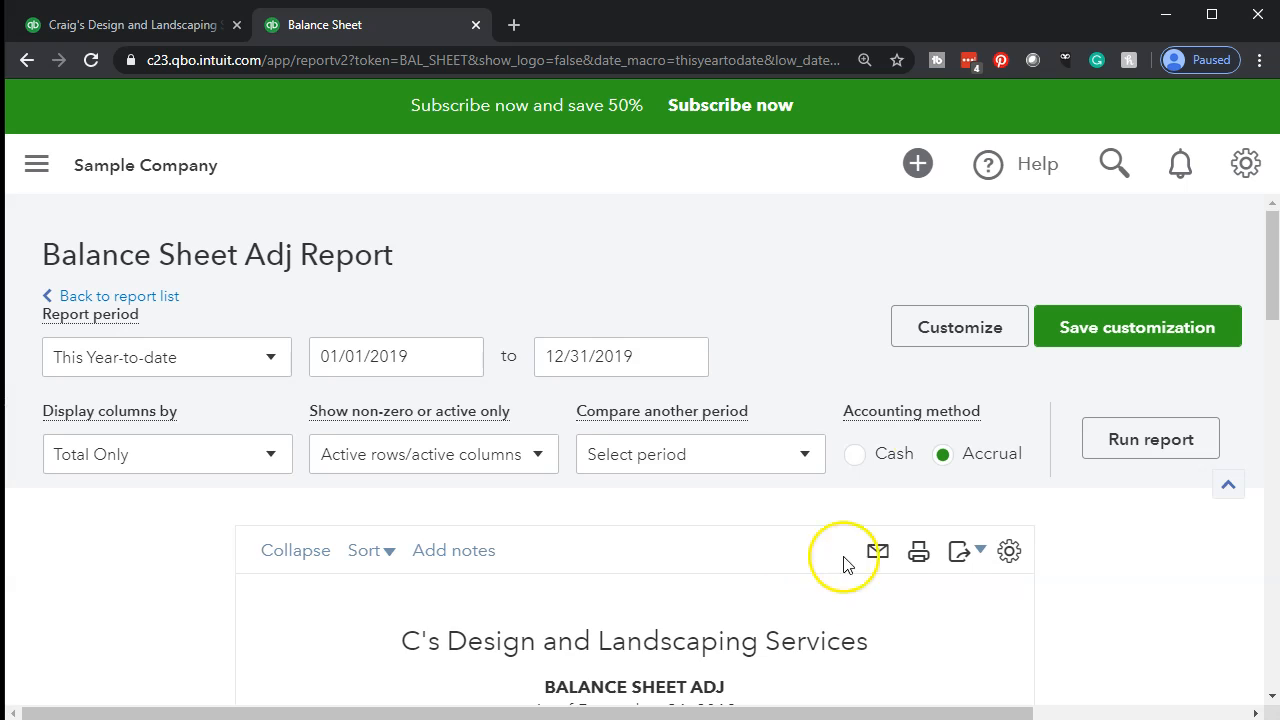
left_click(951, 331)
scroll(802, 503, "down", 3)
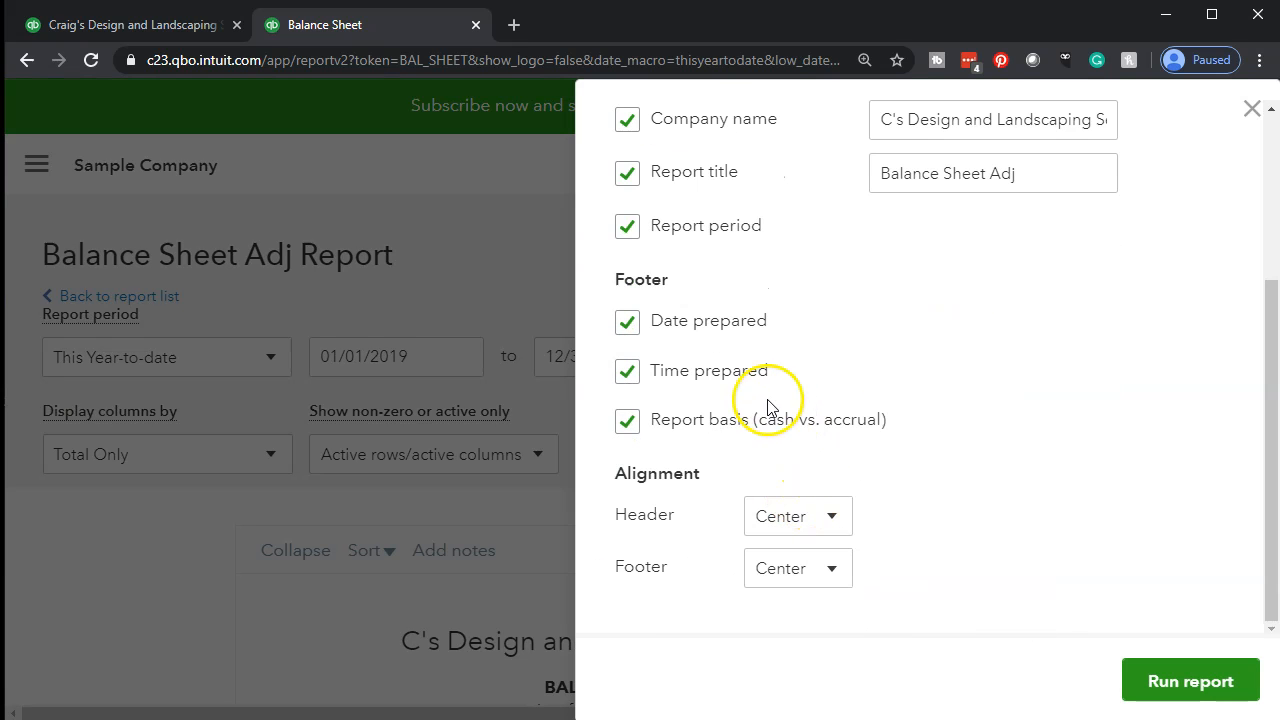
left_click(628, 330)
left_click(627, 371)
left_click(1160, 682)
scroll(426, 620, "down", 3)
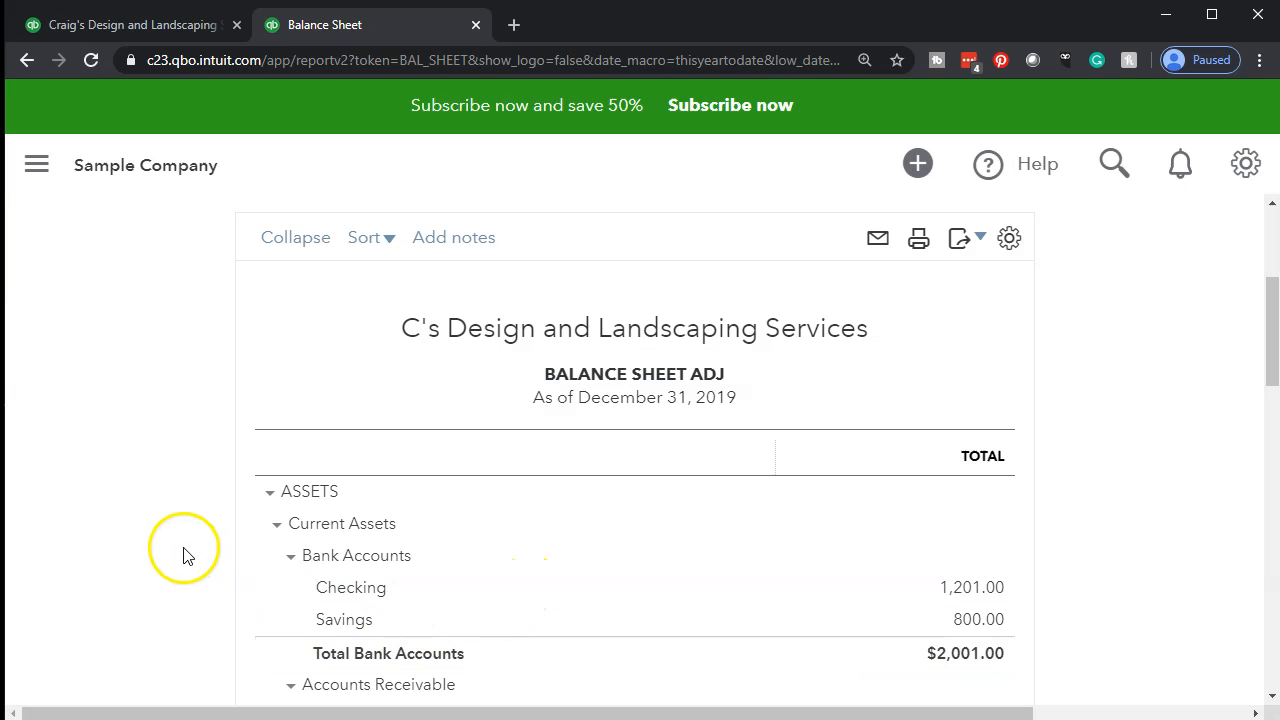
scroll(183, 555, "down", 15)
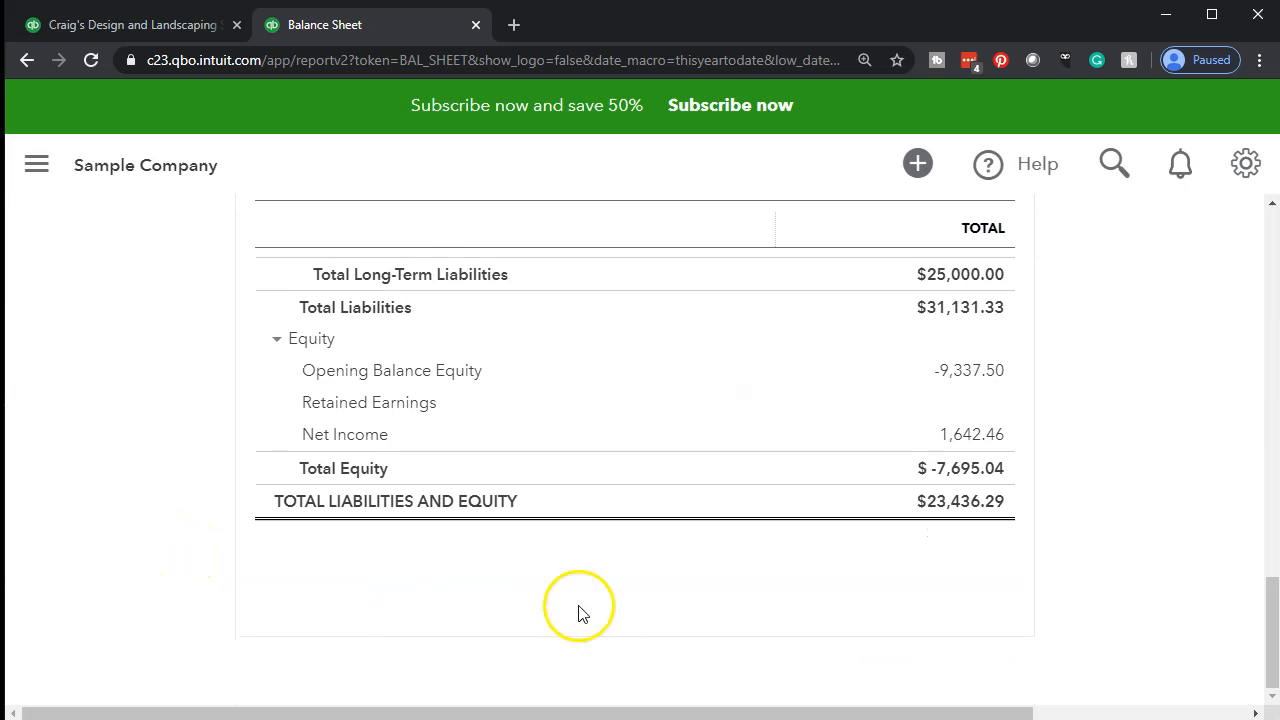
Set the report's header alignment to Left and run the report.
scroll(851, 618, "up", 18)
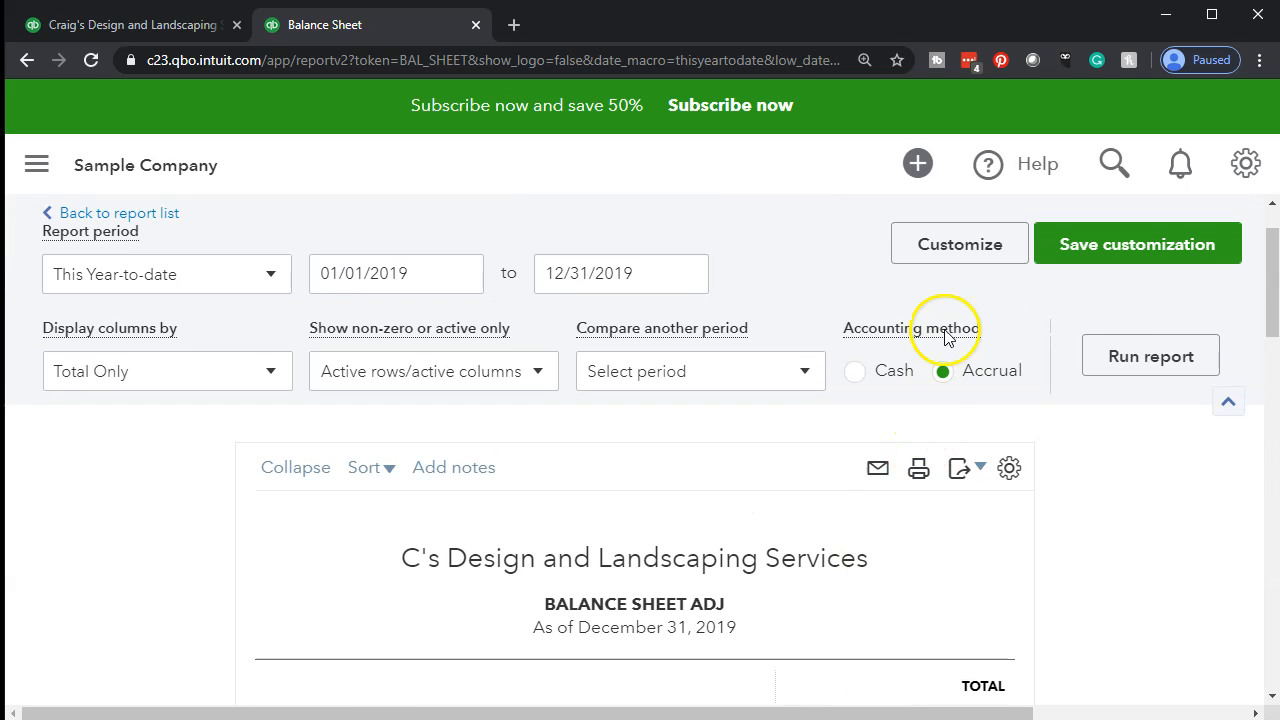
left_click(955, 246)
scroll(829, 389, "down", 3)
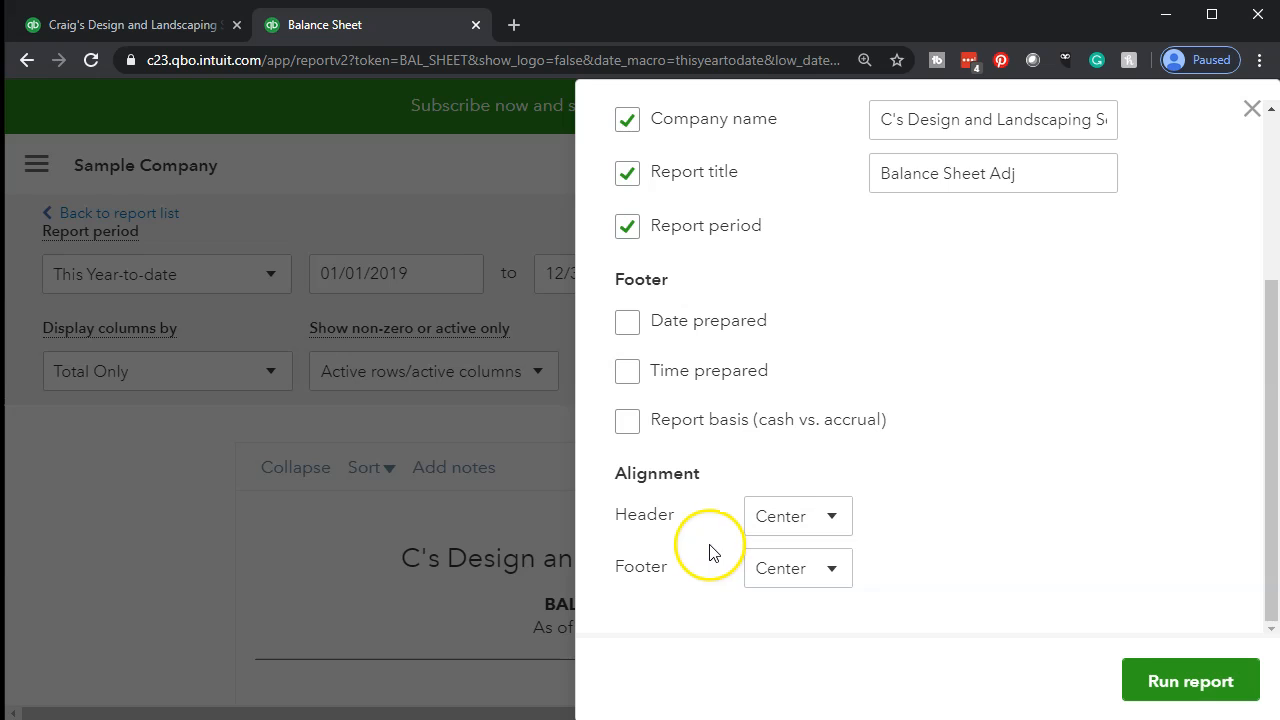
left_click(845, 525)
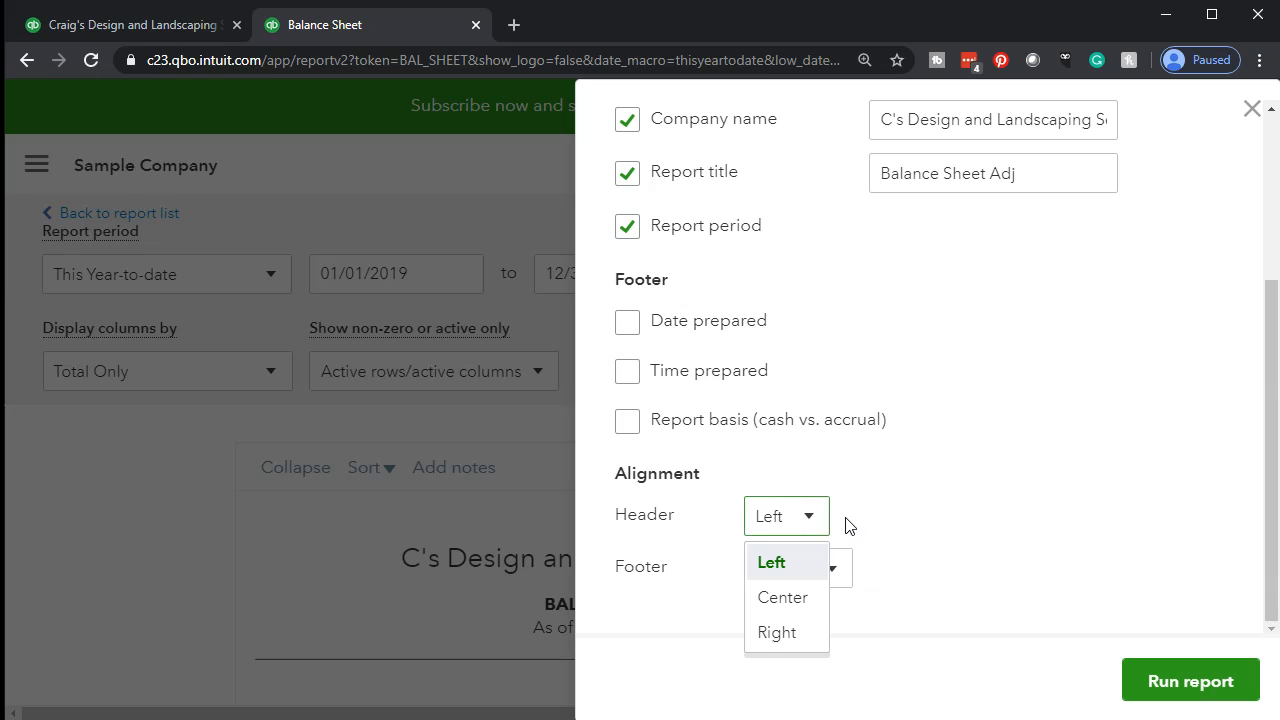
left_click(805, 565)
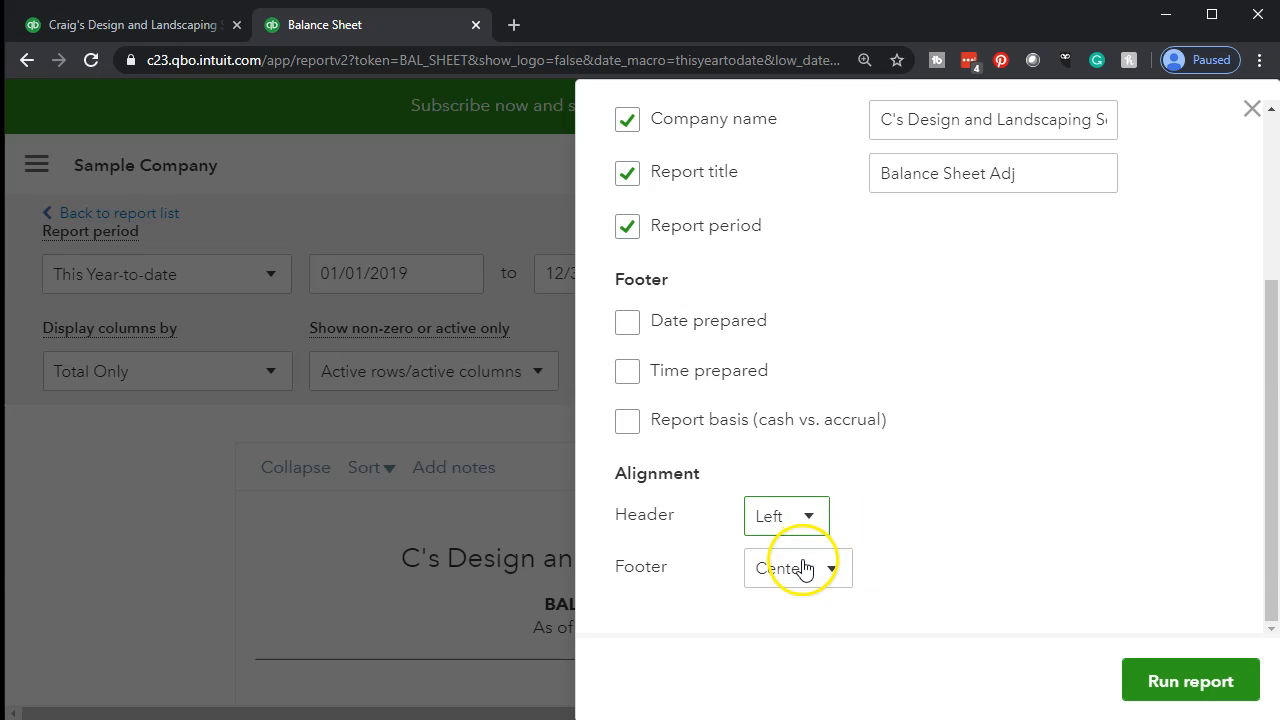
left_click(1143, 672)
scroll(1000, 571, "down", 2)
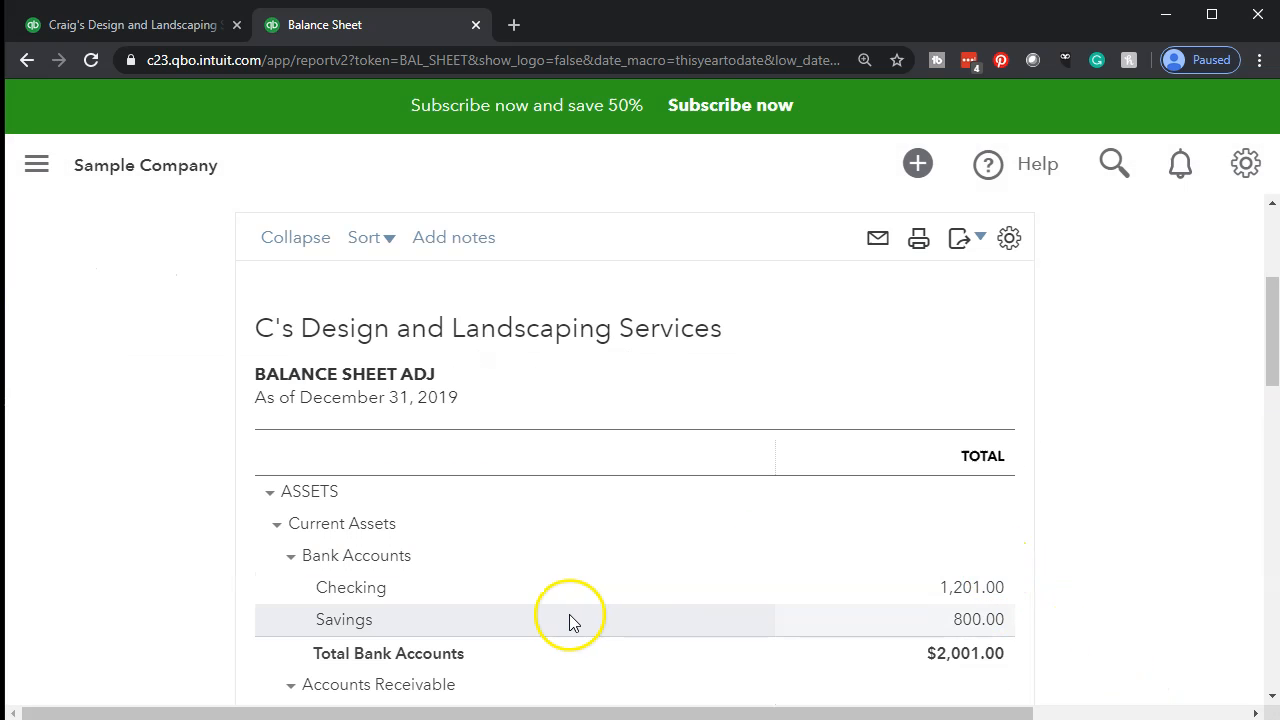
Set the report's header alignment to Right and run the report.
scroll(569, 614, "up", 2)
scroll(855, 440, "up", 1)
scroll(855, 440, "up", 1)
left_click(952, 330)
scroll(866, 470, "down", 2)
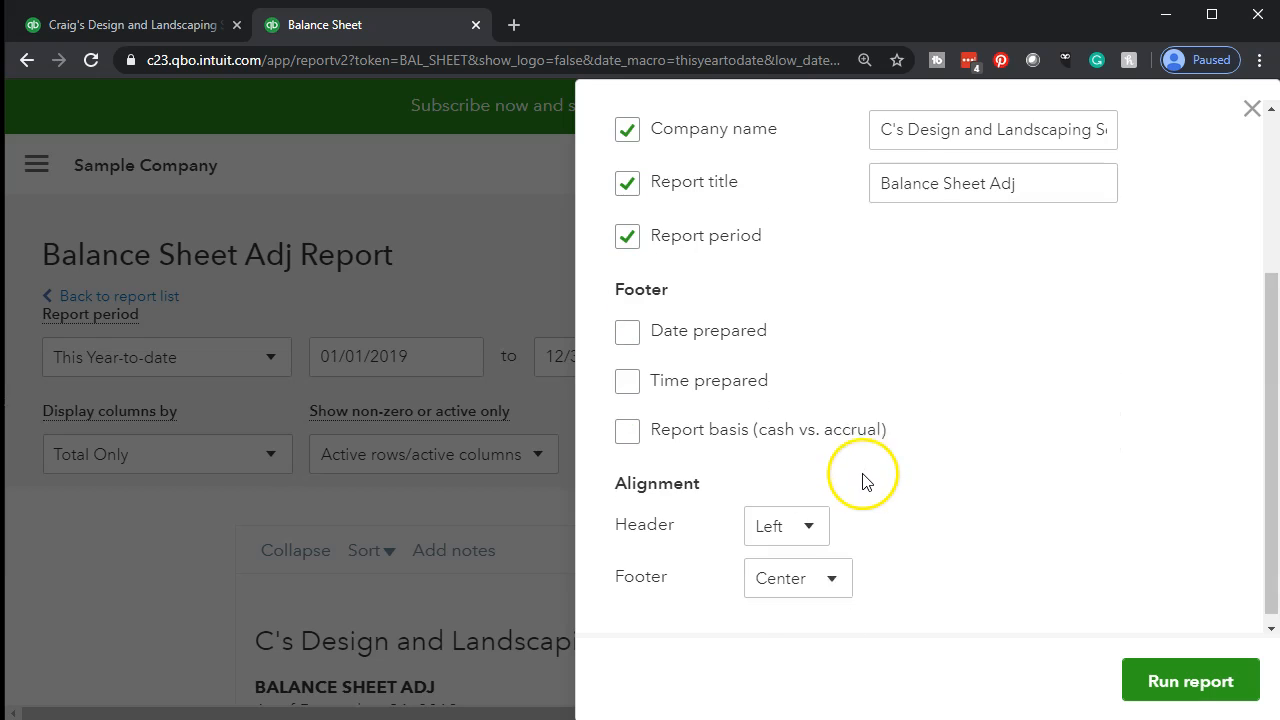
left_click(812, 520)
left_click(795, 630)
left_click(1168, 677)
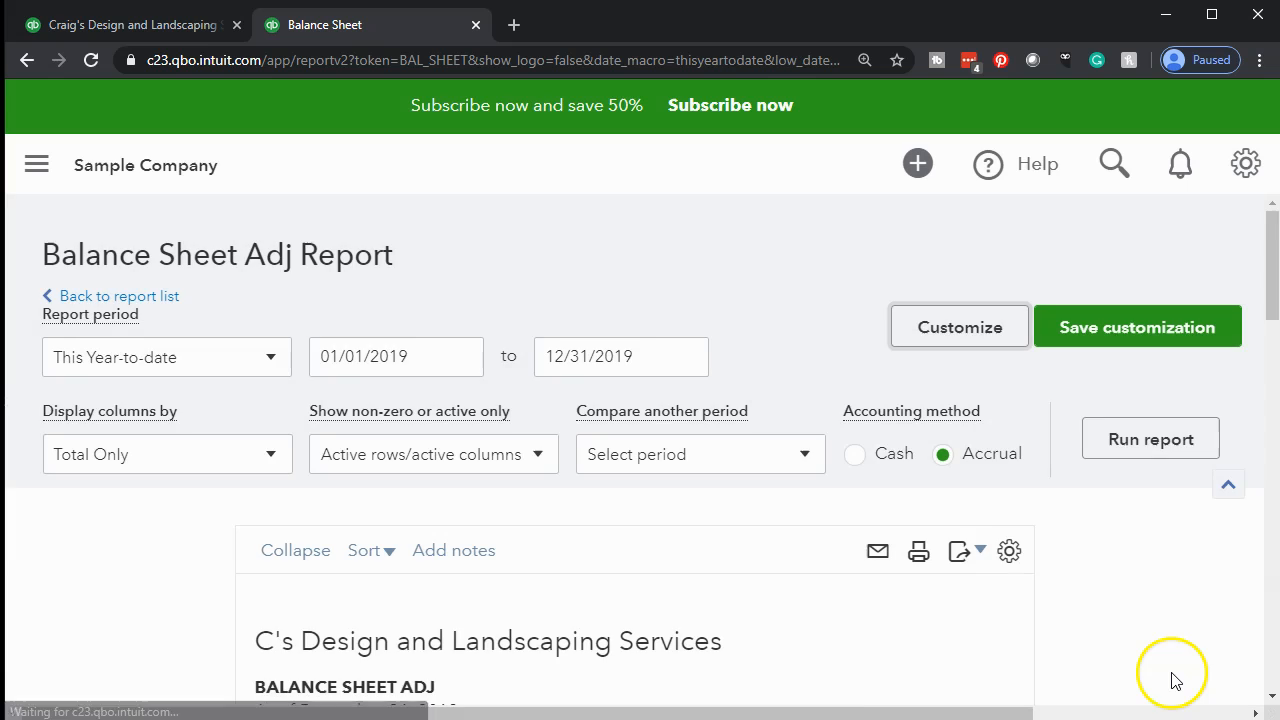
scroll(980, 603, "down", 3)
scroll(709, 554, "up", 1)
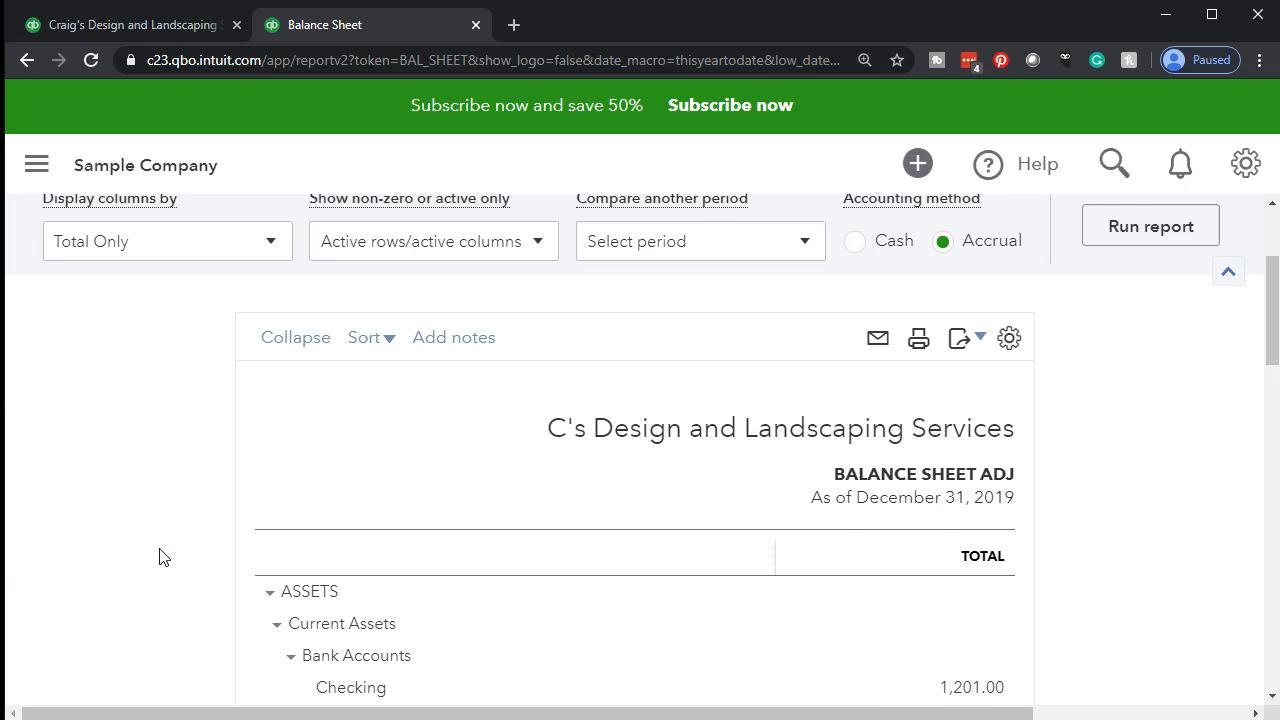
View the custom report name, group and sharing options for saving the customization, and close them without saving.
scroll(163, 557, "up", 2)
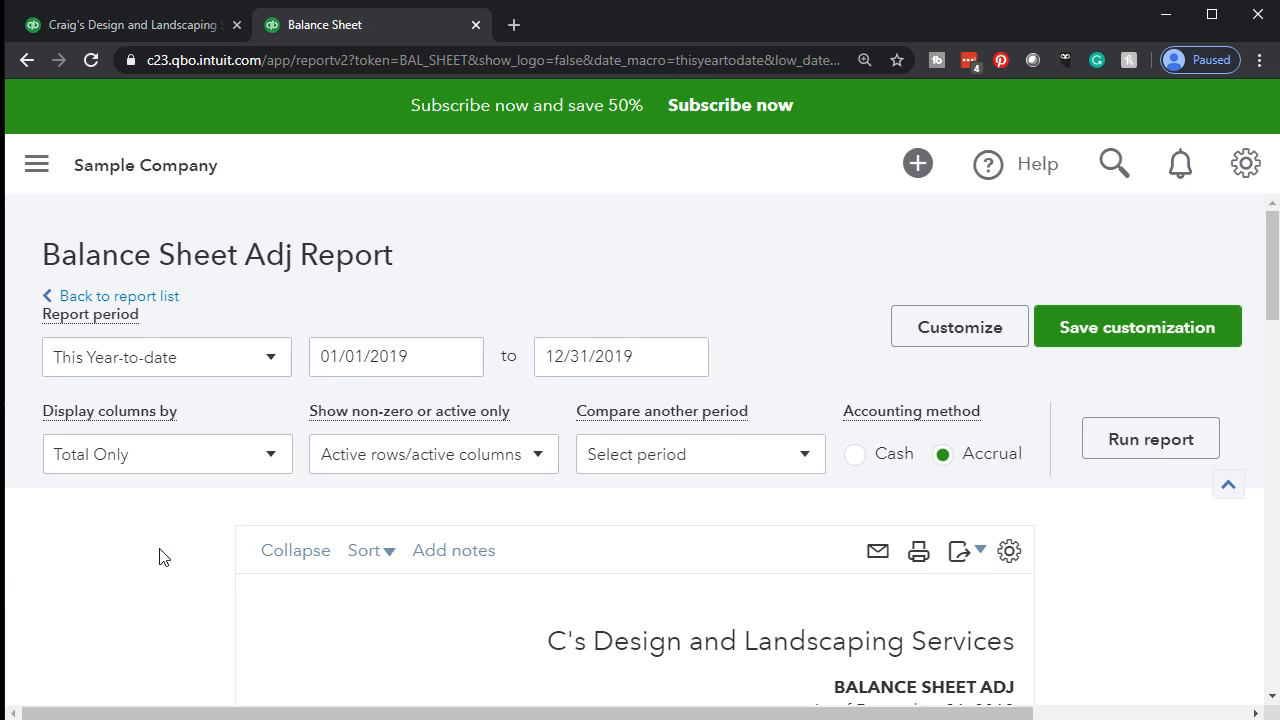
left_click(89, 629)
left_click(1067, 345)
left_click(993, 412)
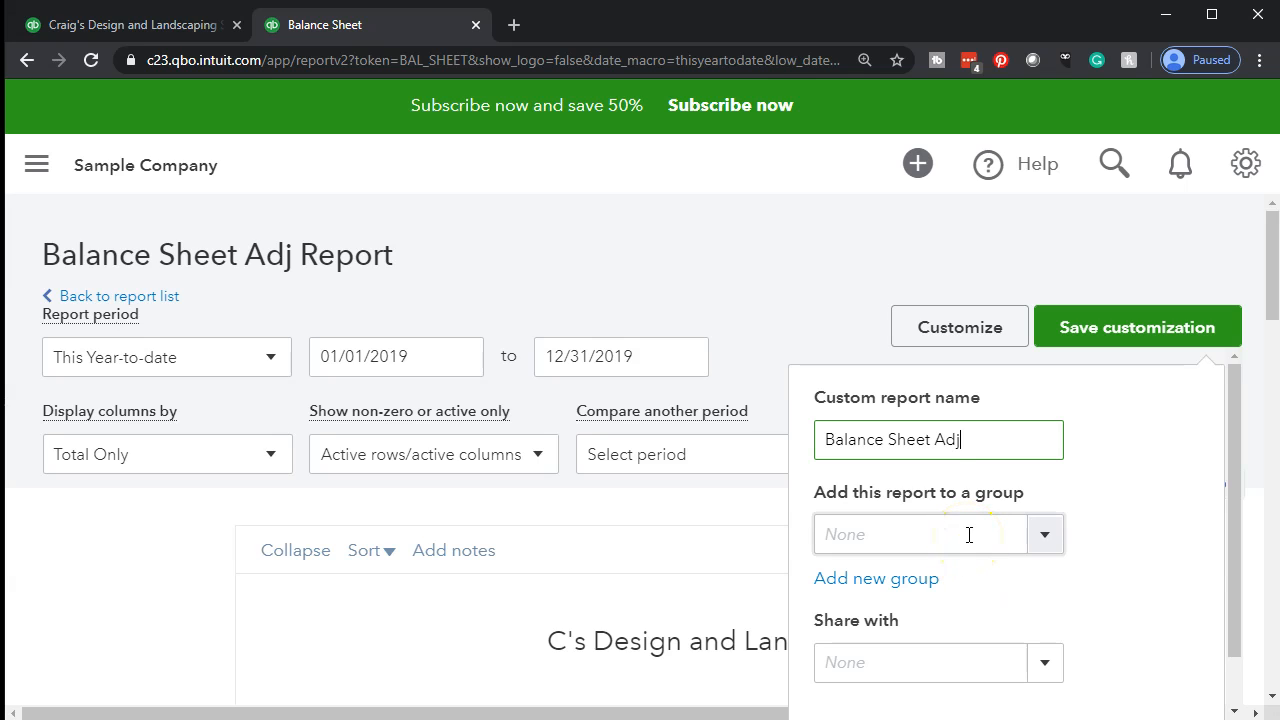
left_click(120, 573)
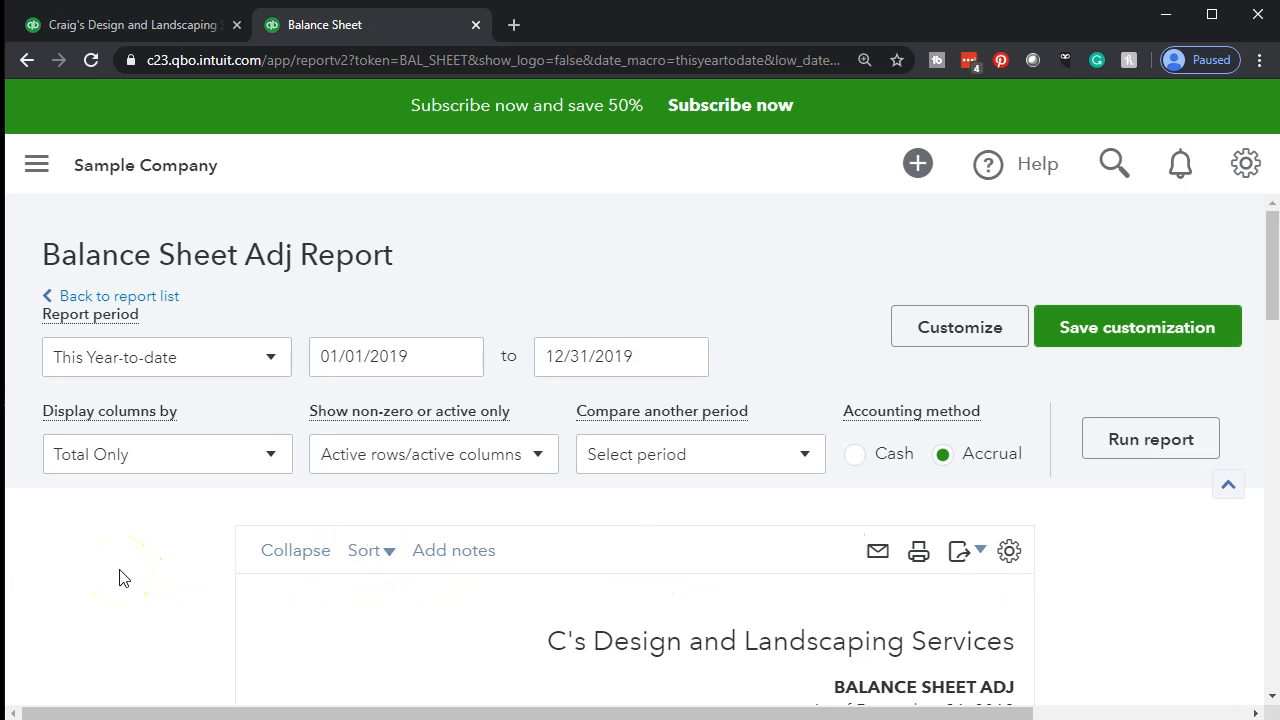